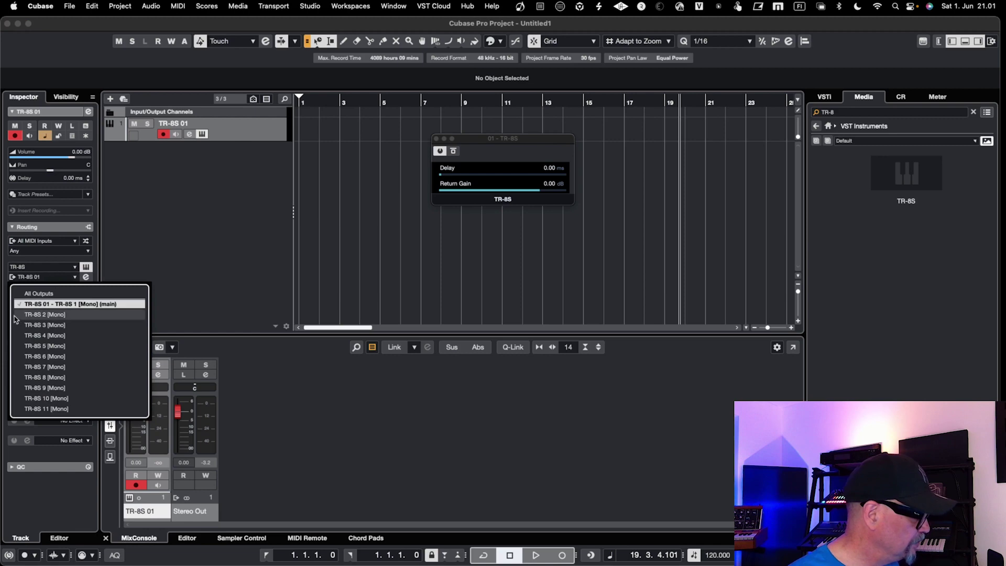
# Activate the additional TR-8S instrument outputs 2 through 11 so each has its own mixer channel
pyautogui.click(20, 315)
pyautogui.click(20, 325)
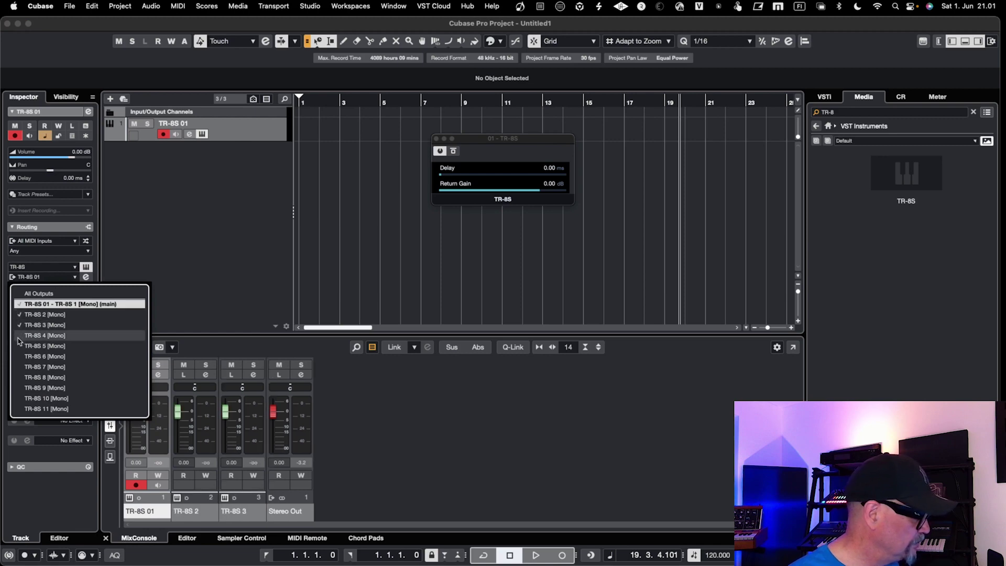
pyautogui.click(20, 336)
pyautogui.click(20, 346)
pyautogui.click(20, 356)
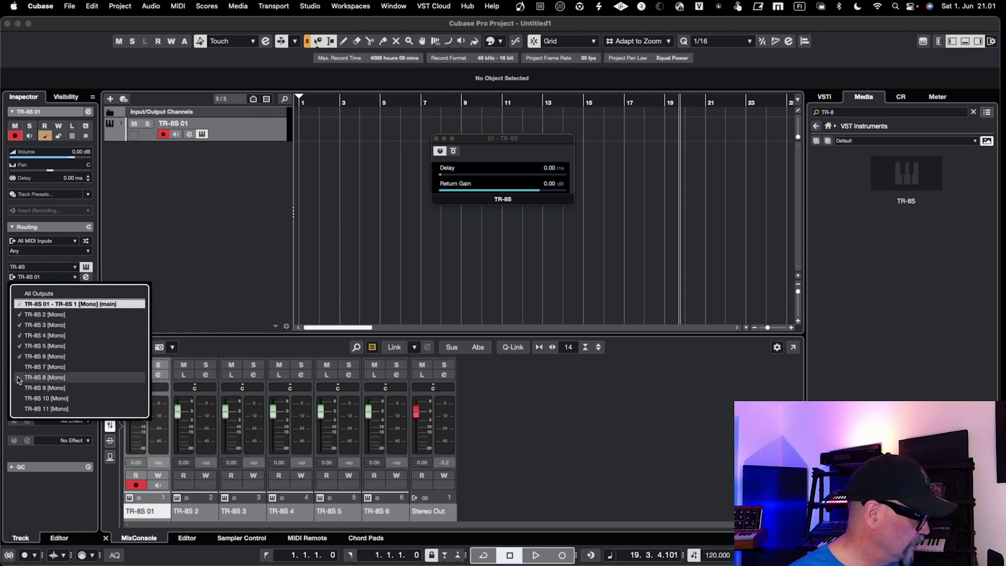
pyautogui.click(20, 367)
pyautogui.click(20, 378)
pyautogui.click(20, 388)
pyautogui.click(19, 399)
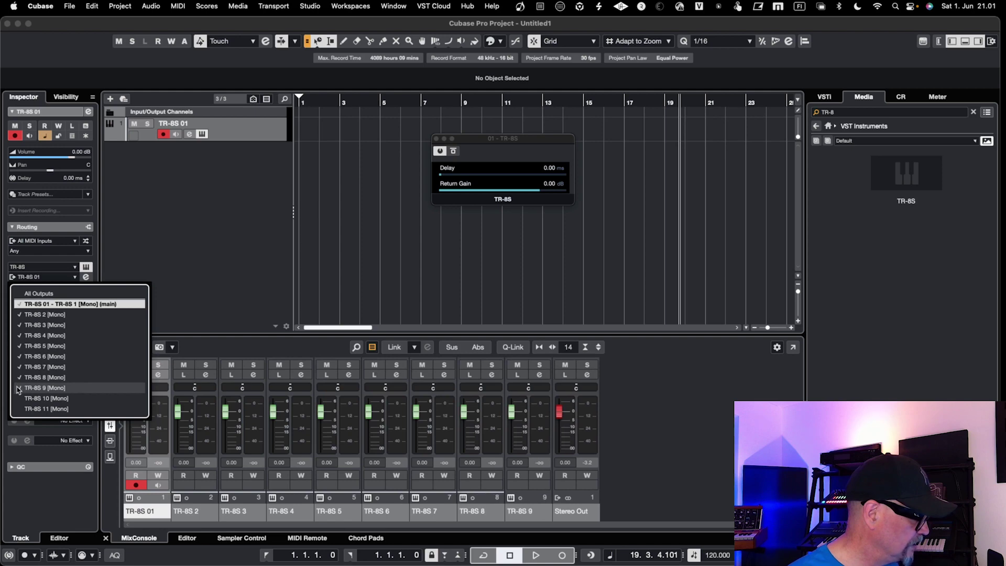
pyautogui.click(19, 409)
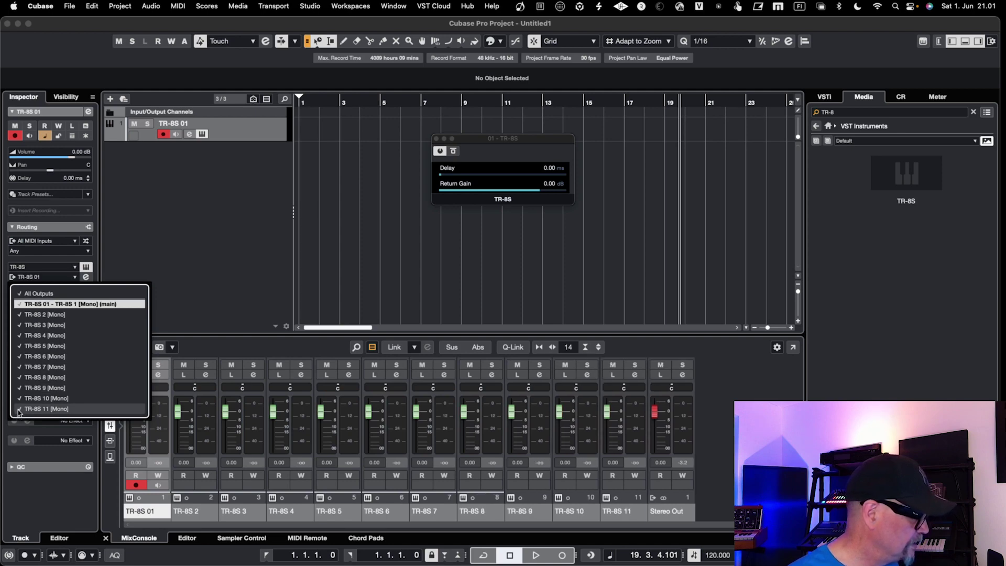
pyautogui.click(145, 266)
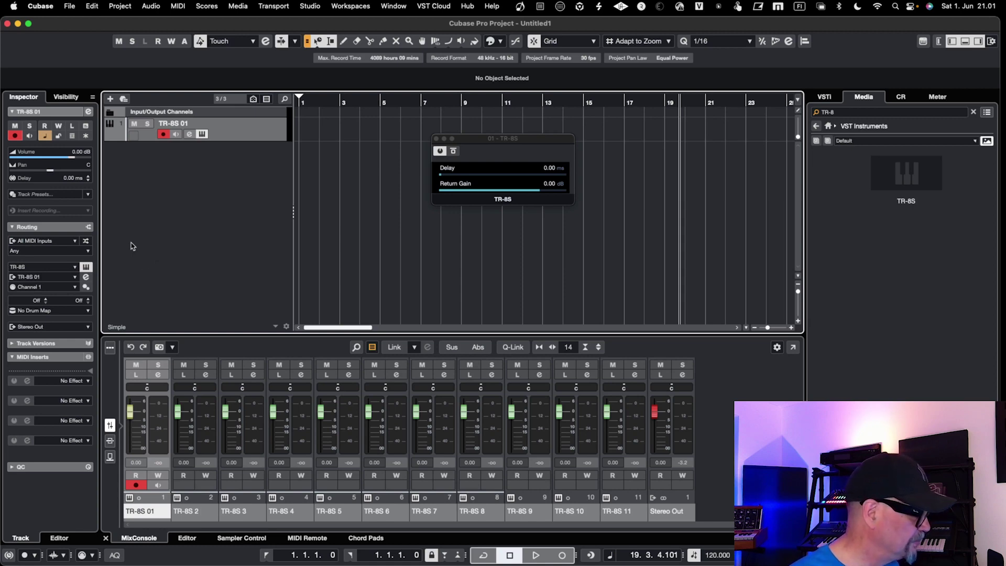
# Set the TR-8S 01 track's MIDI channel to Channel 10 and enable its monitoring
pyautogui.click(56, 288)
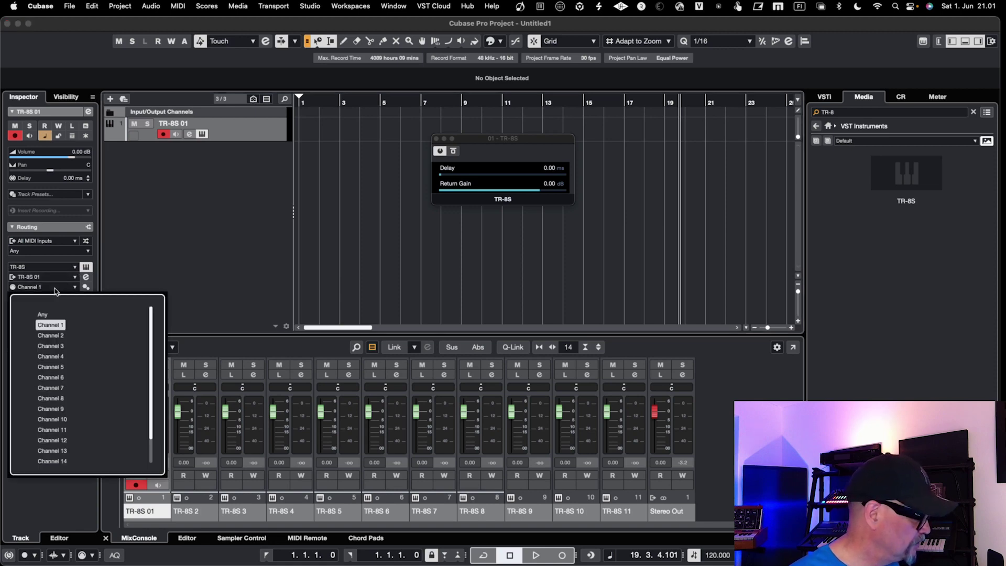
pyautogui.click(52, 420)
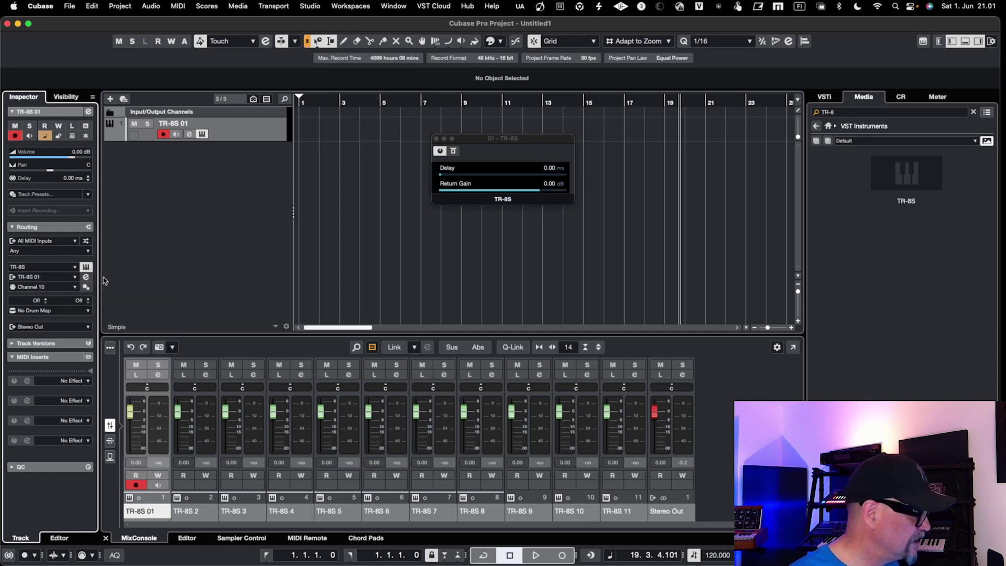
pyautogui.click(175, 134)
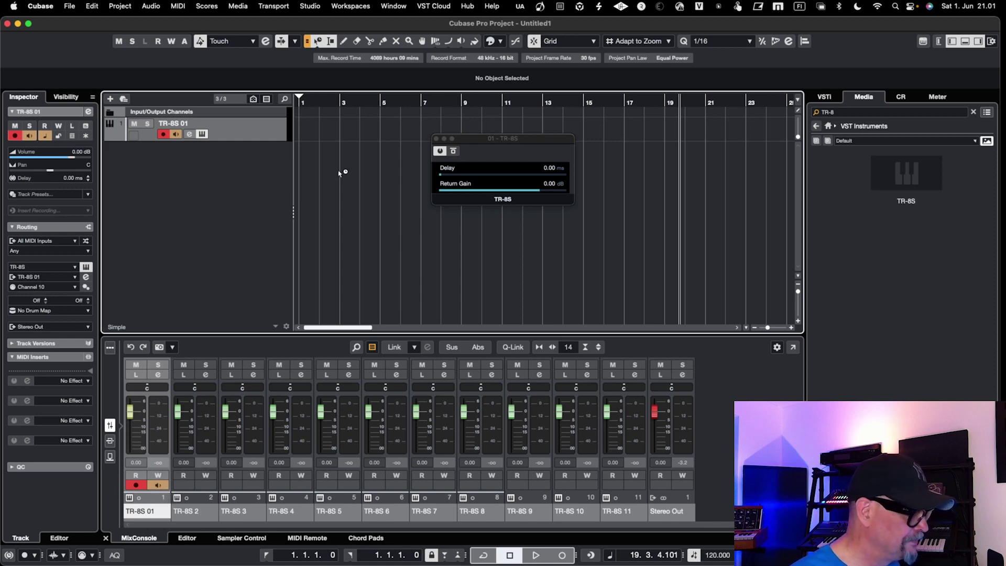
# Close the TR-8S instrument window and load Beat Designer into the track's first MIDI insert slot
pyautogui.click(436, 139)
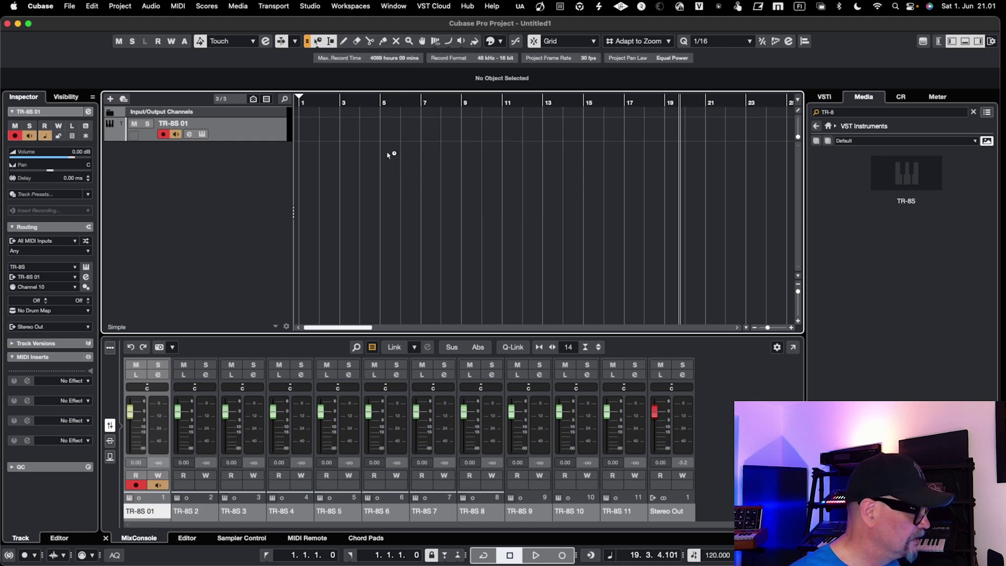
pyautogui.click(79, 381)
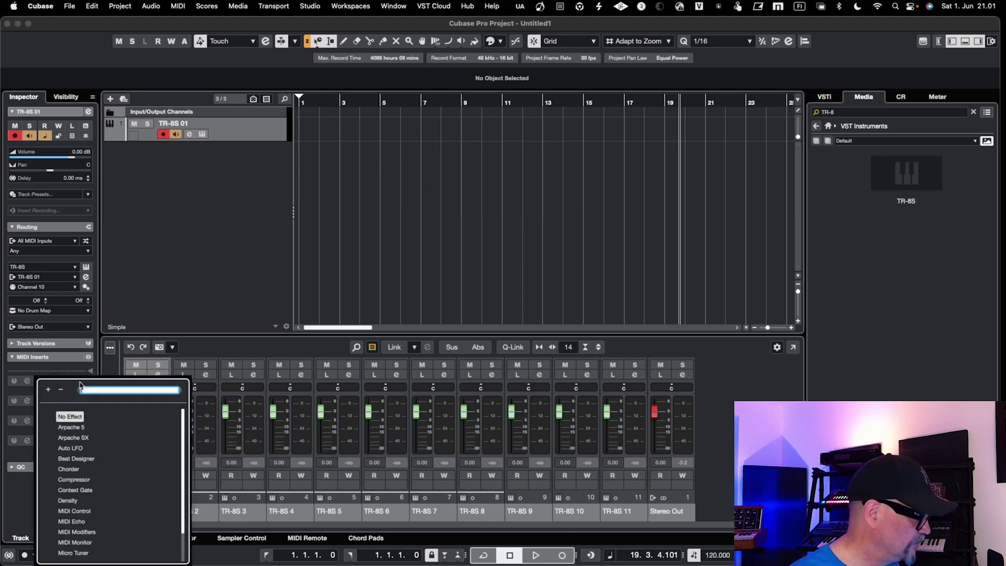
pyautogui.click(84, 461)
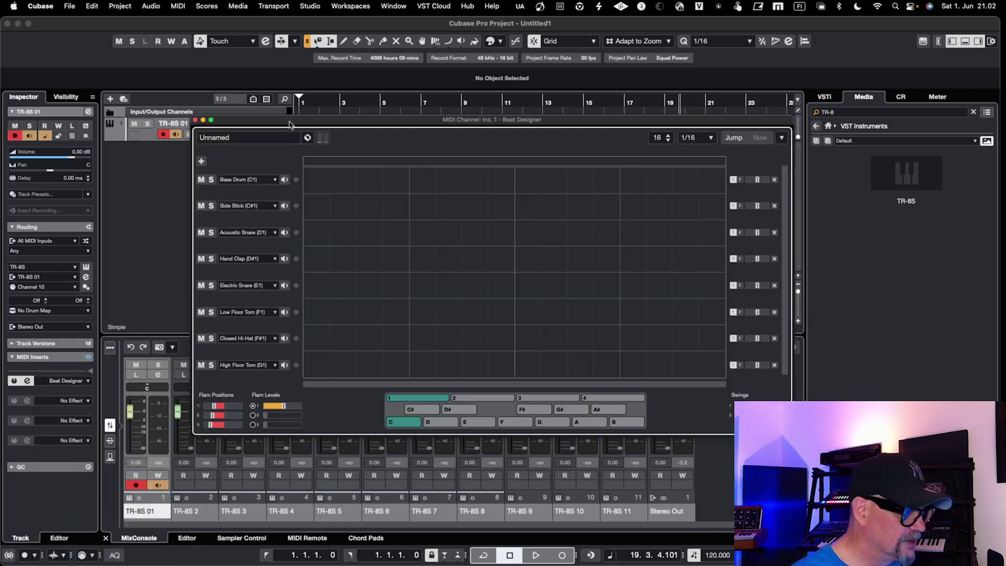
pyautogui.moveTo(288, 124); pyautogui.dragTo(266, 99)
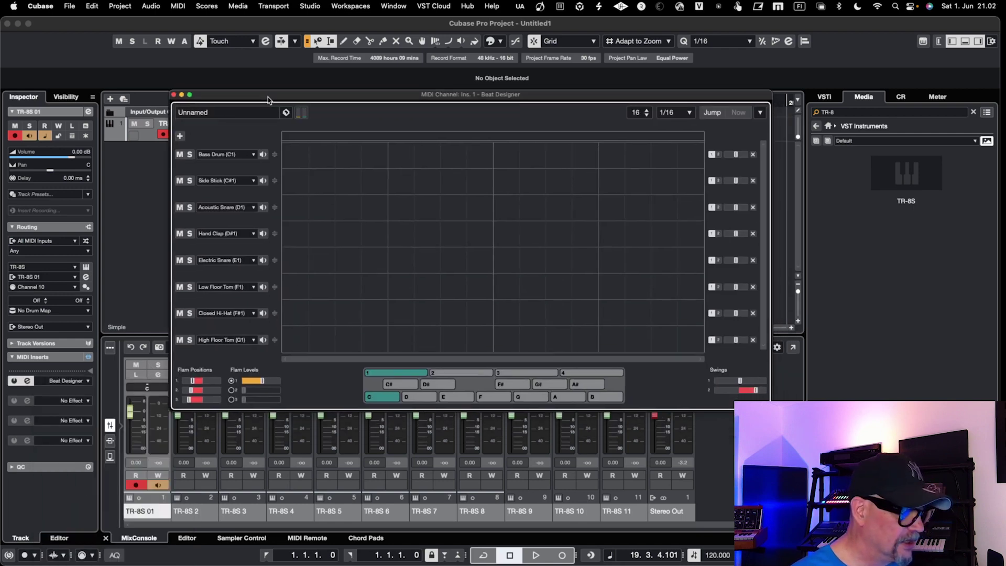
# Program Bass Drum hits on steps 1, 5, 9 and 13 in Beat Designer and start playback
pyautogui.click(300, 156)
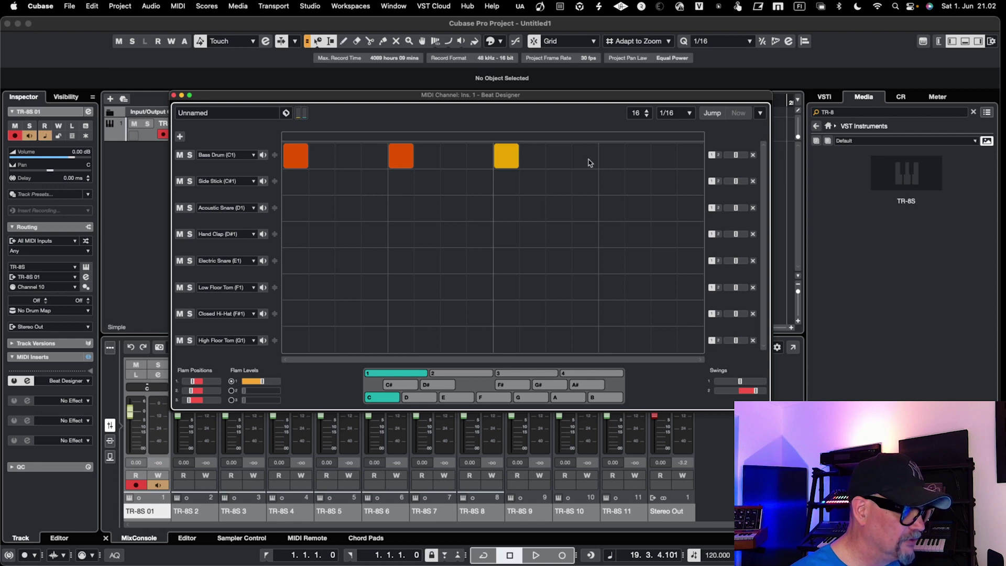
pyautogui.moveTo(574, 96); pyautogui.dragTo(558, 60)
pyautogui.press('space')
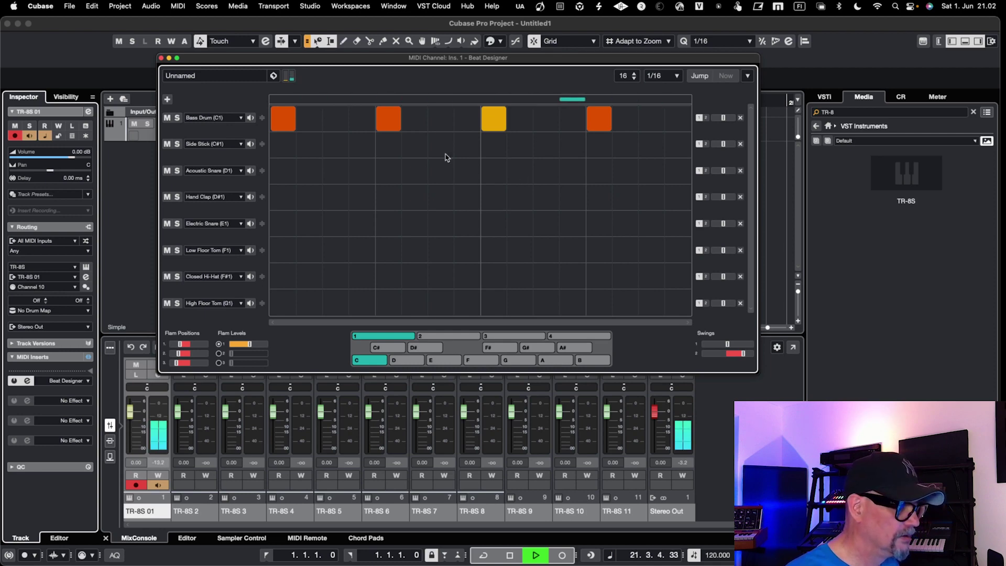
# Try a Side Stick hit on step 5 during playback, then stop and remove that hit
pyautogui.click(386, 149)
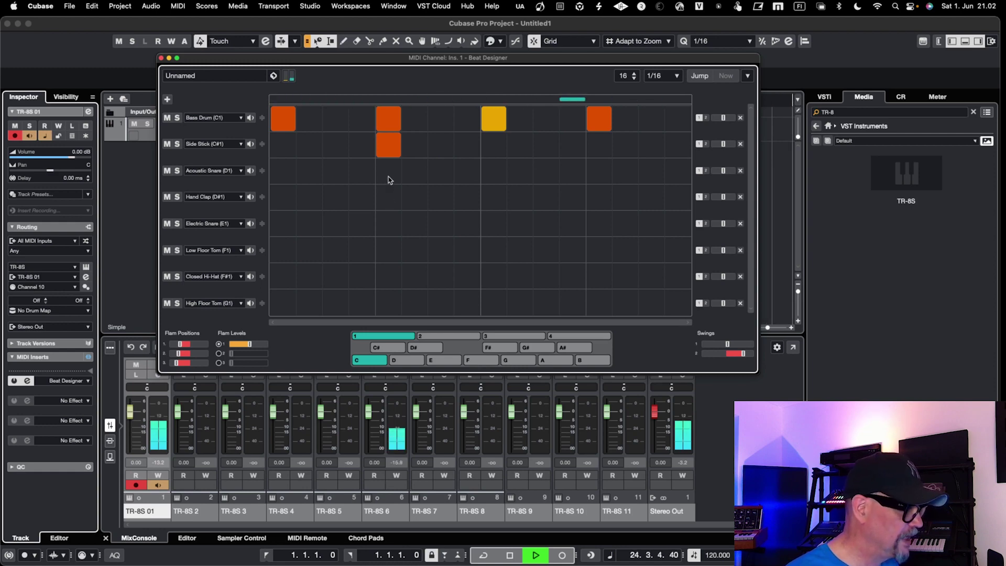
pyautogui.press('space')
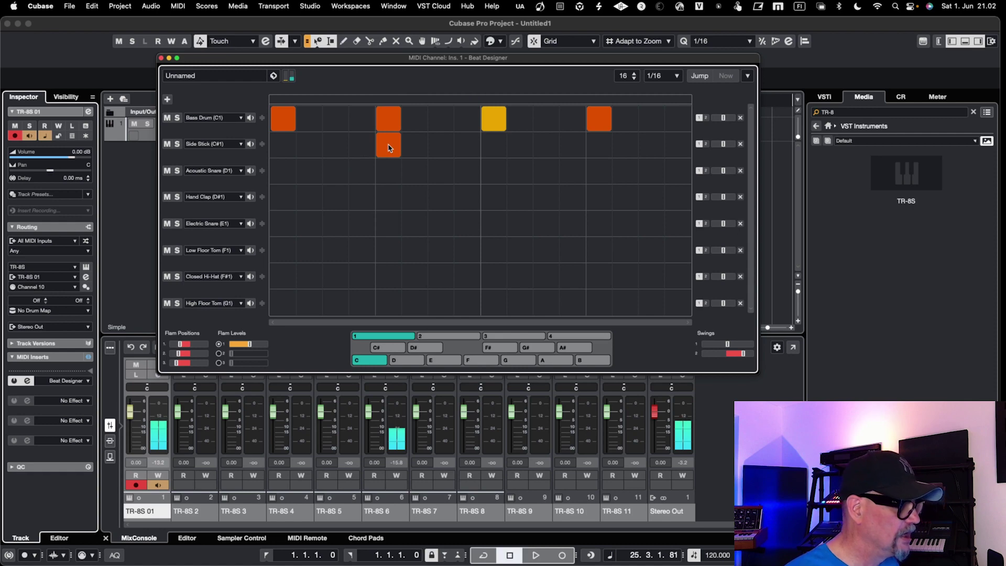
pyautogui.click(388, 147)
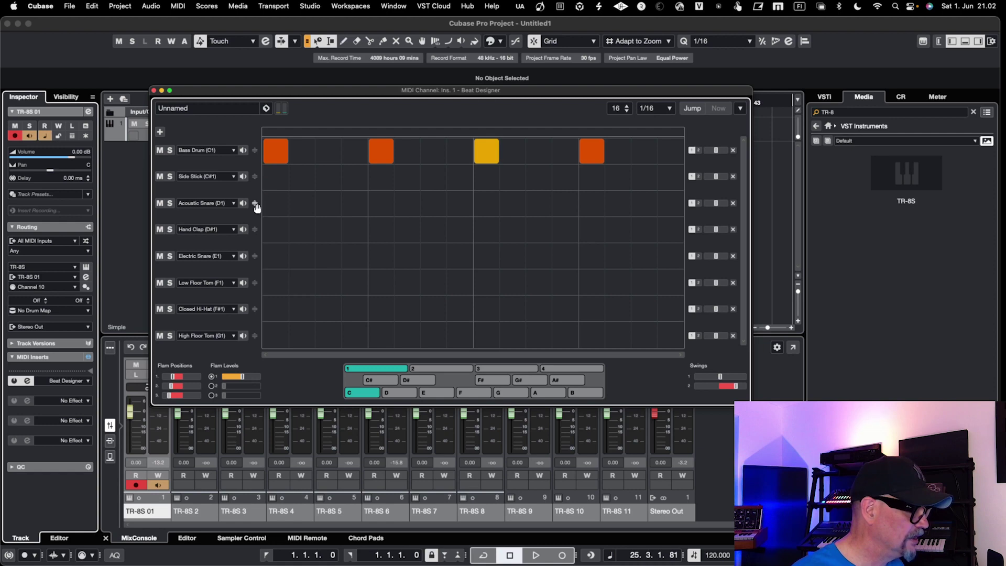
# Move the Acoustic Snare lane up to sit directly below the Bass Drum lane
pyautogui.moveTo(254, 203); pyautogui.dragTo(257, 168)
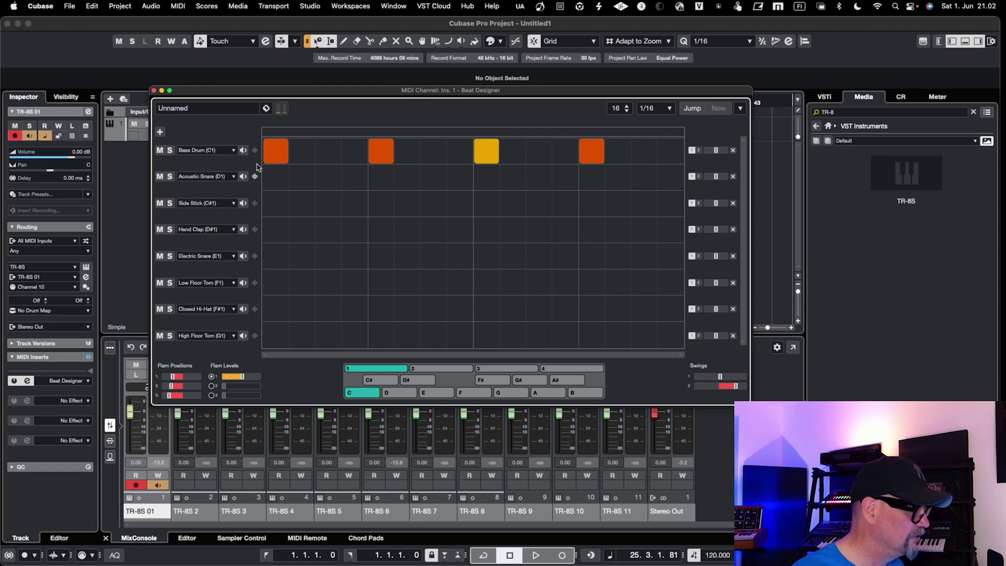
pyautogui.click(220, 178)
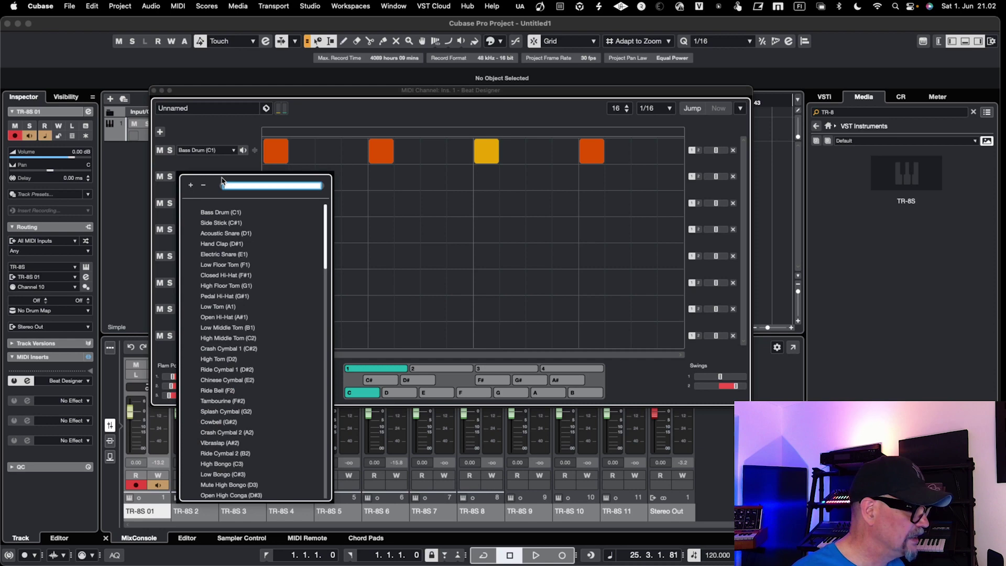
pyautogui.click(184, 165)
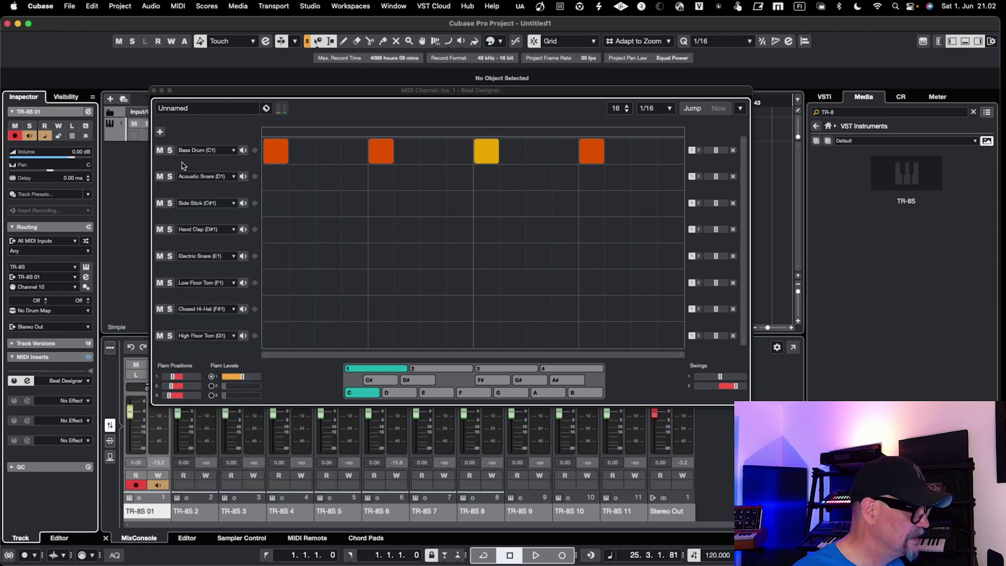
# Add Acoustic Snare hits on steps 5 and 13 and audition the pattern
pyautogui.click(375, 183)
pyautogui.click(590, 179)
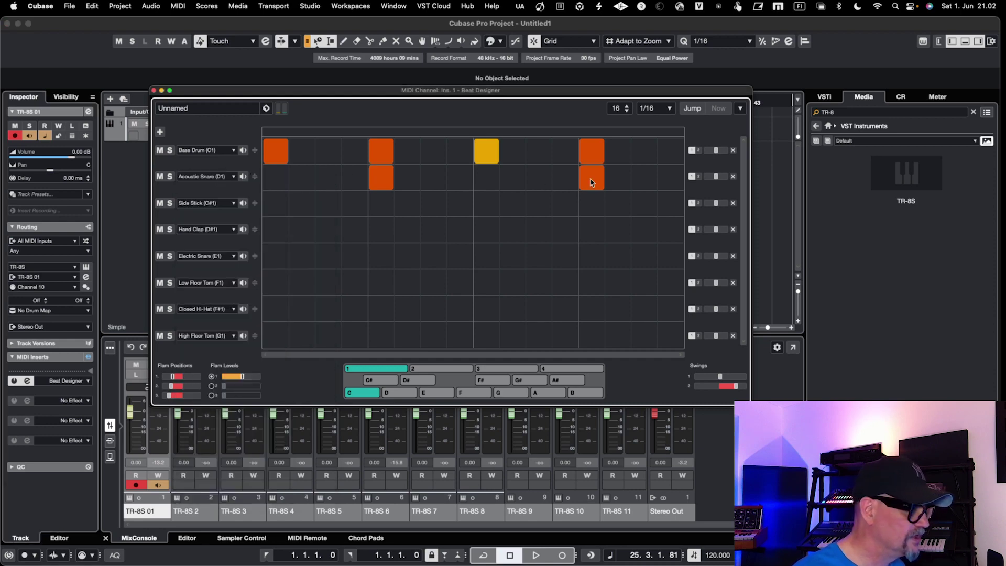
pyautogui.press('space')
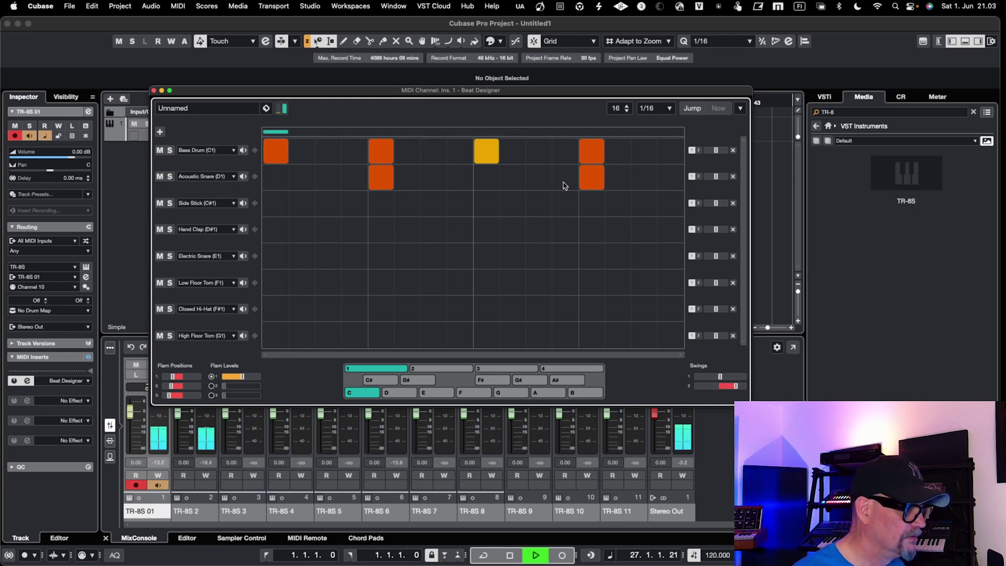
pyautogui.press('space')
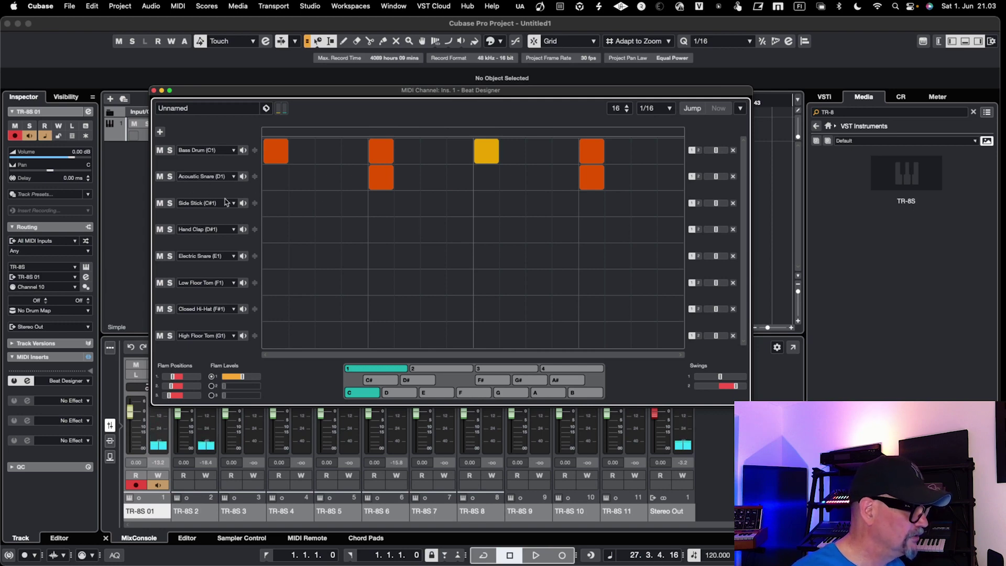
# Add a Side Stick hit on step 6 and audition the pattern
pyautogui.click(412, 205)
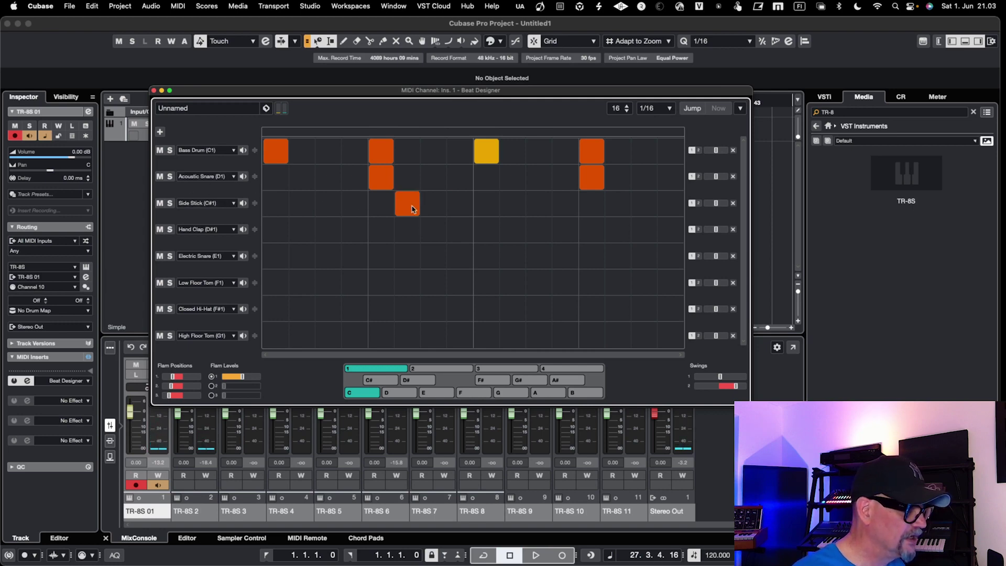
pyautogui.press('space')
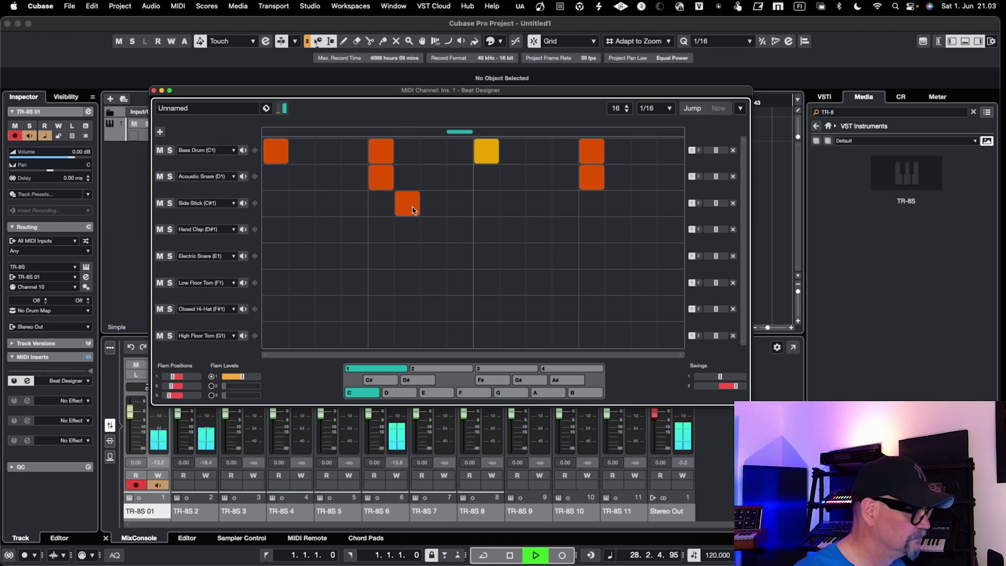
pyautogui.press('space')
# Place a single Hand Clap hit on step 1 of the pattern
pyautogui.click(281, 235)
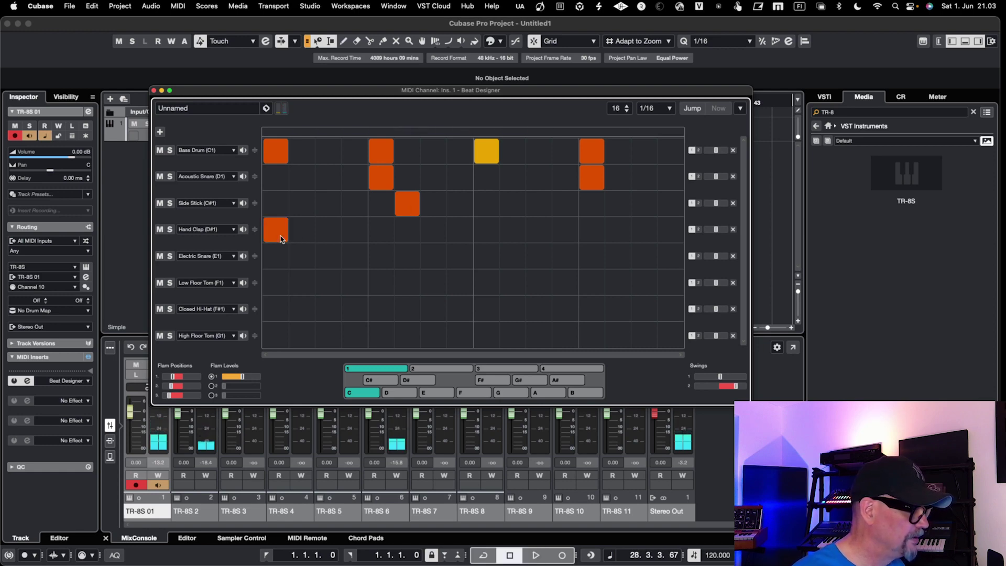
pyautogui.click(281, 235)
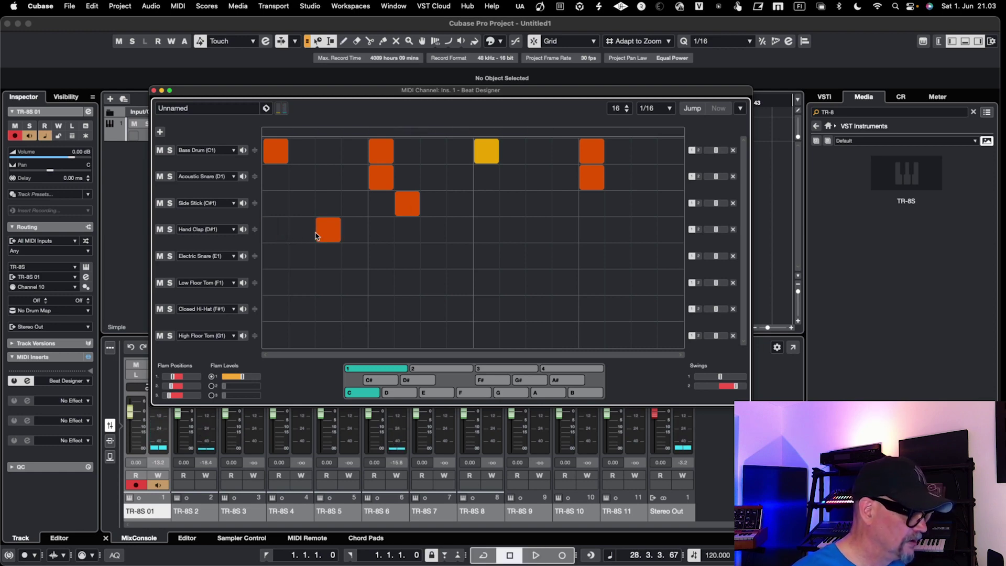
pyautogui.click(284, 233)
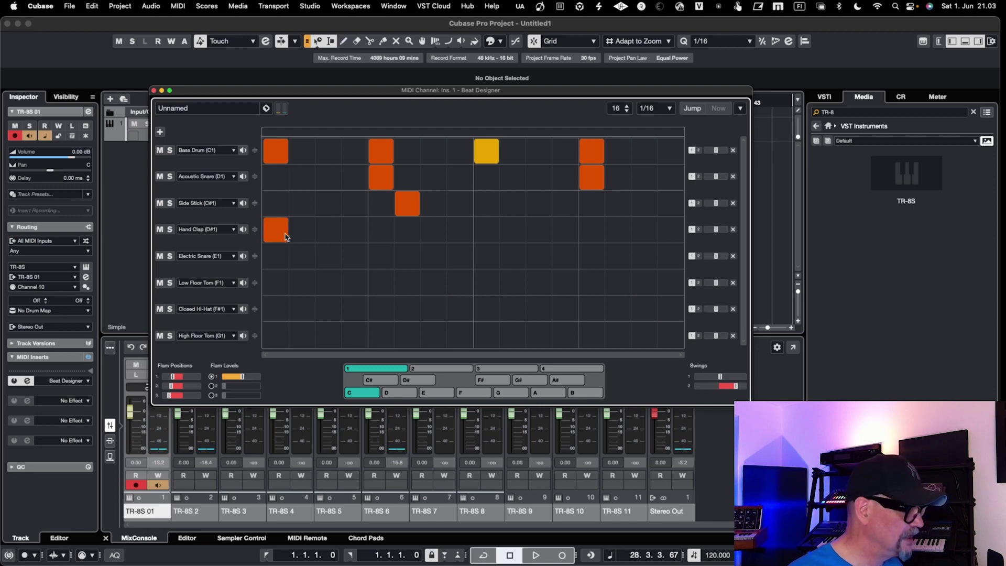
# Examine the instrument choices available for the Hand Clap and Bass Drum lanes without changing their assignments
pyautogui.click(219, 234)
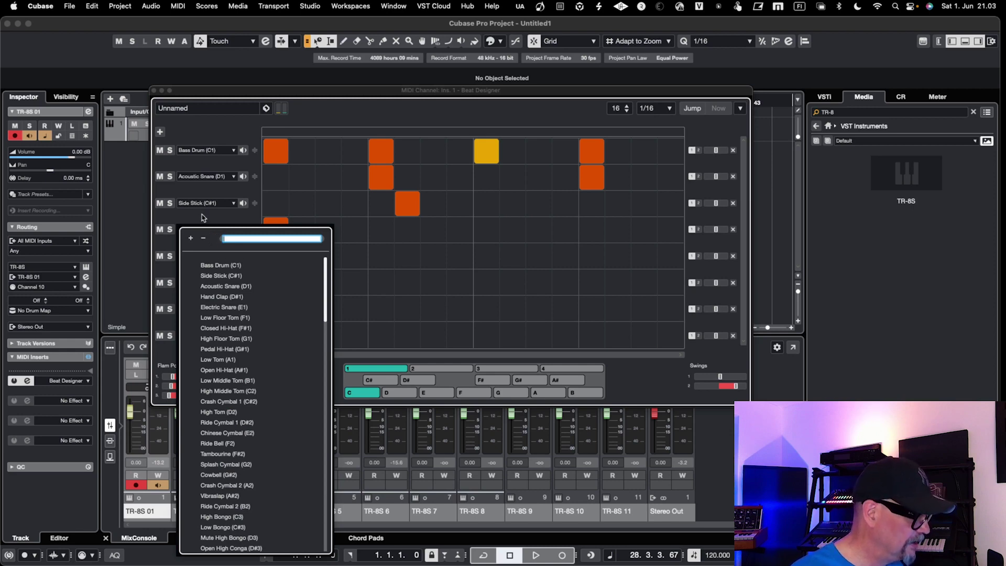
pyautogui.click(202, 215)
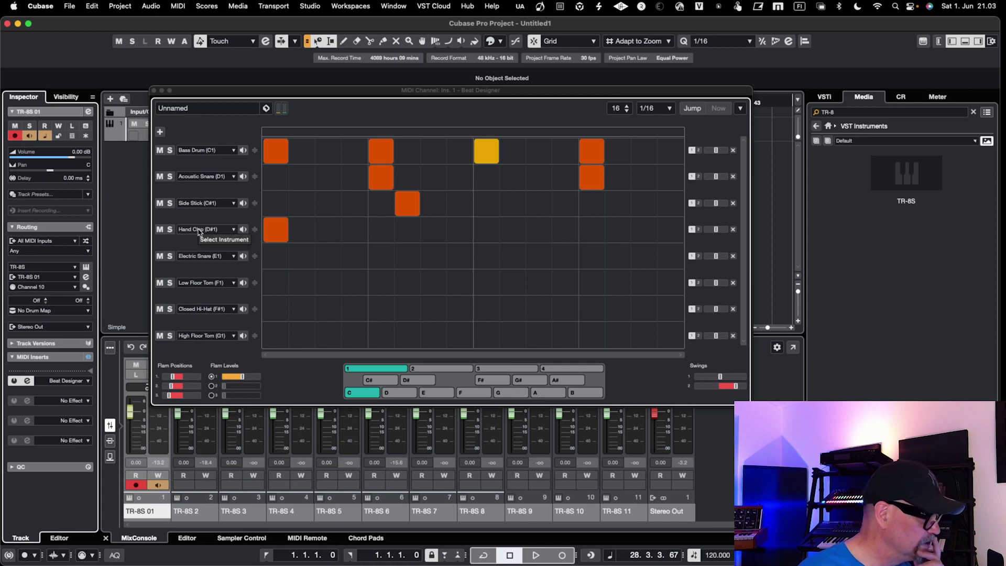
pyautogui.rightClick(199, 232)
pyautogui.click(187, 234)
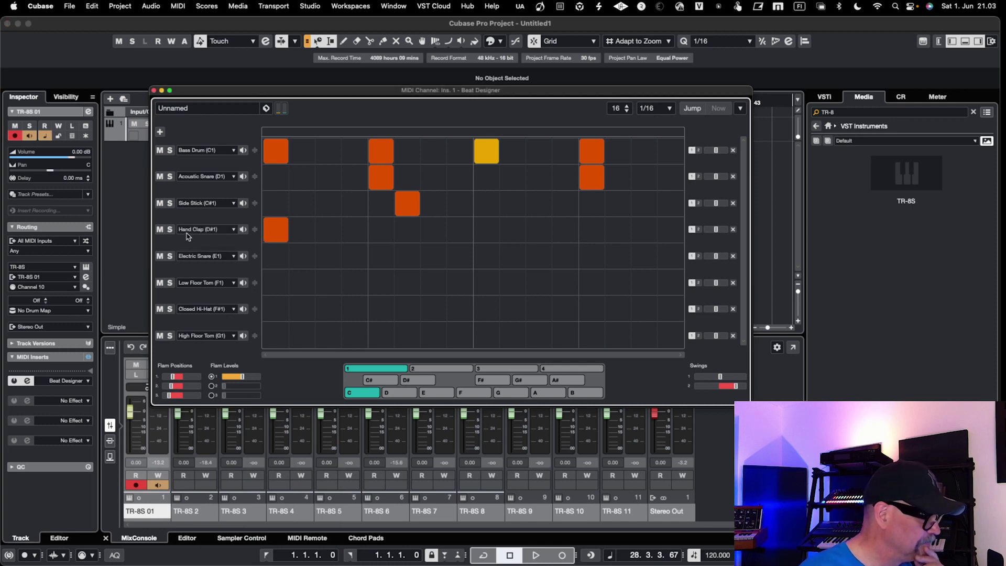
pyautogui.click(188, 234)
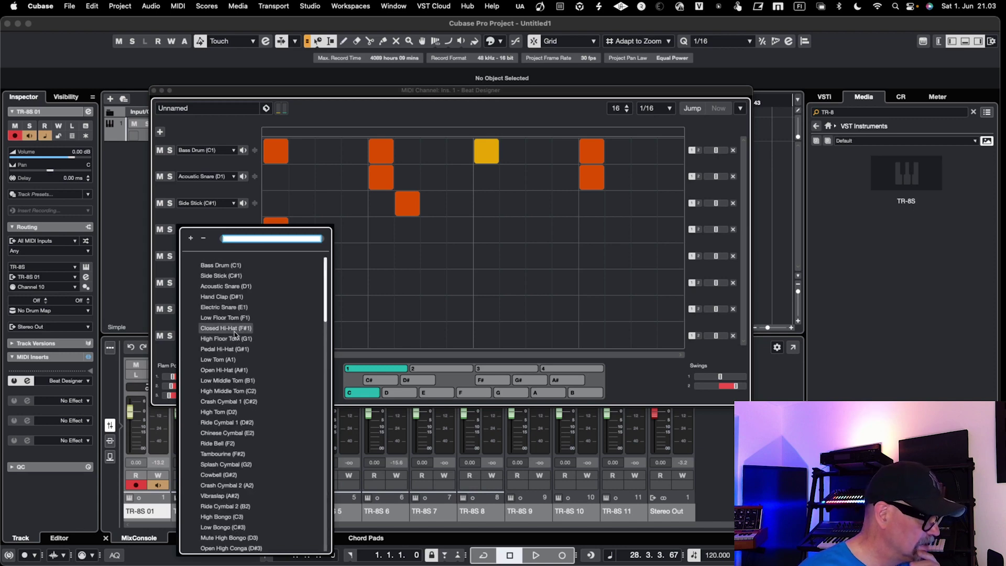
pyautogui.click(186, 217)
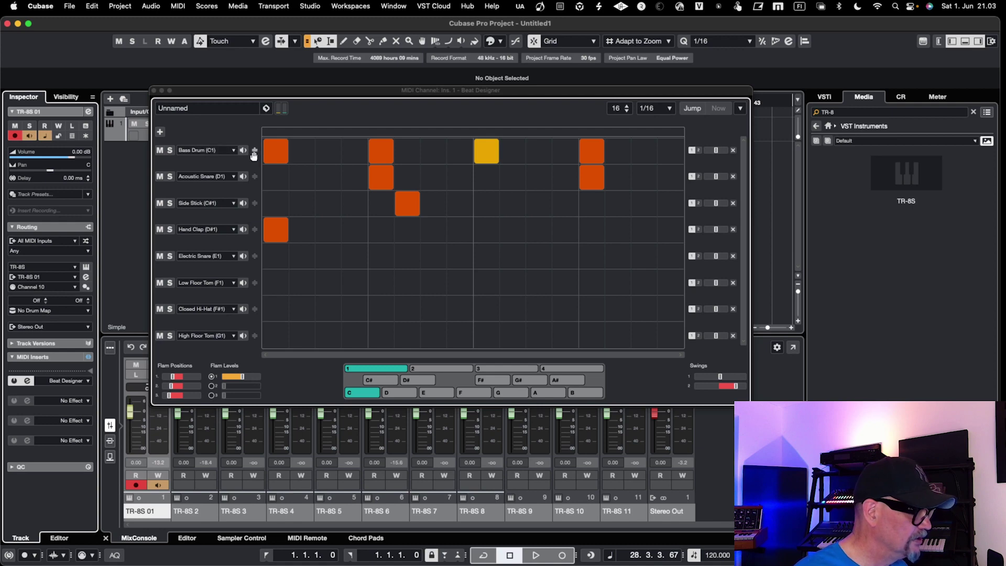
pyautogui.click(204, 152)
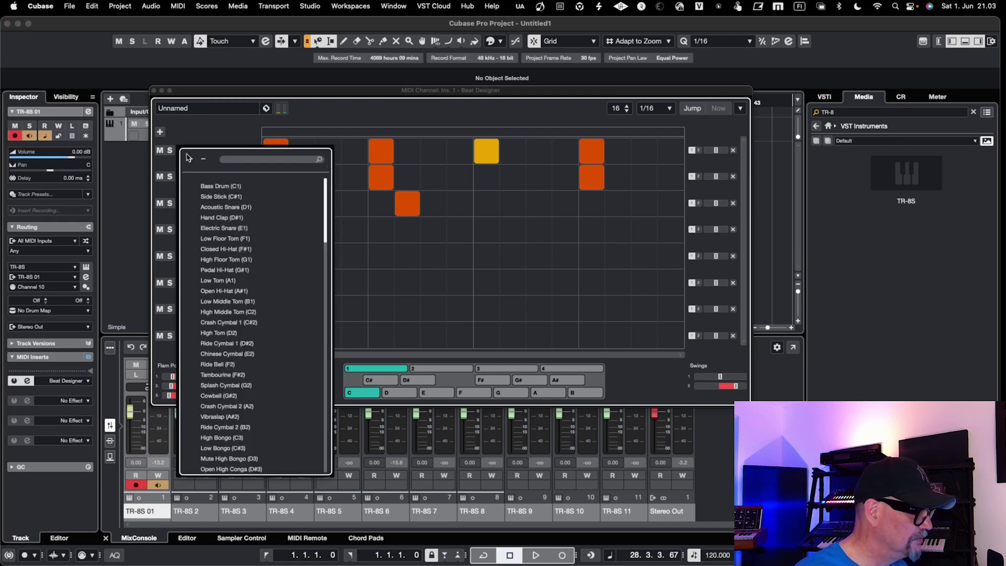
pyautogui.click(158, 161)
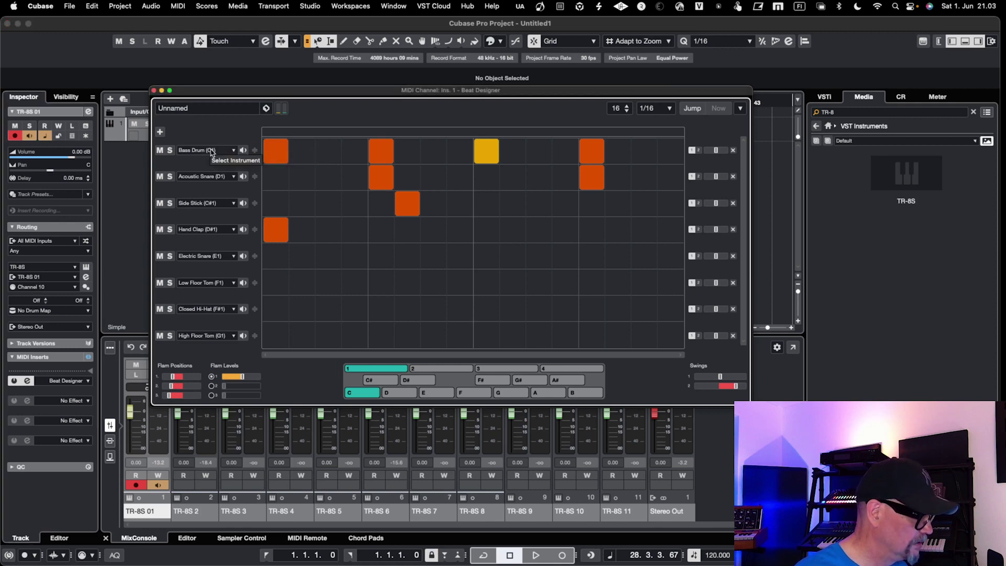
# Remove the Bass Drum, Acoustic Snare, Side Stick and Hand Clap lanes together with their pattern data
pyautogui.rightClick(180, 154)
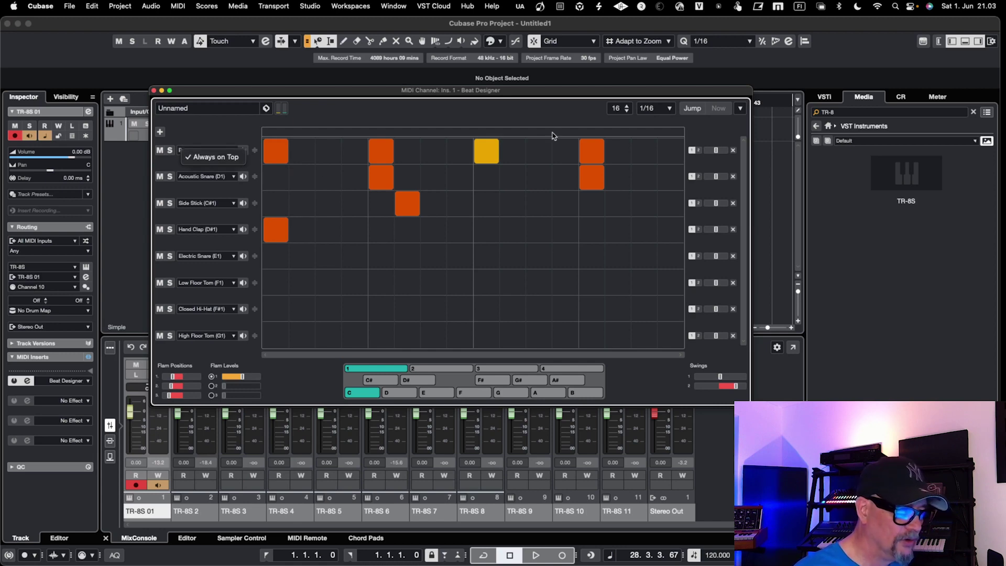
pyautogui.click(736, 134)
pyautogui.click(733, 151)
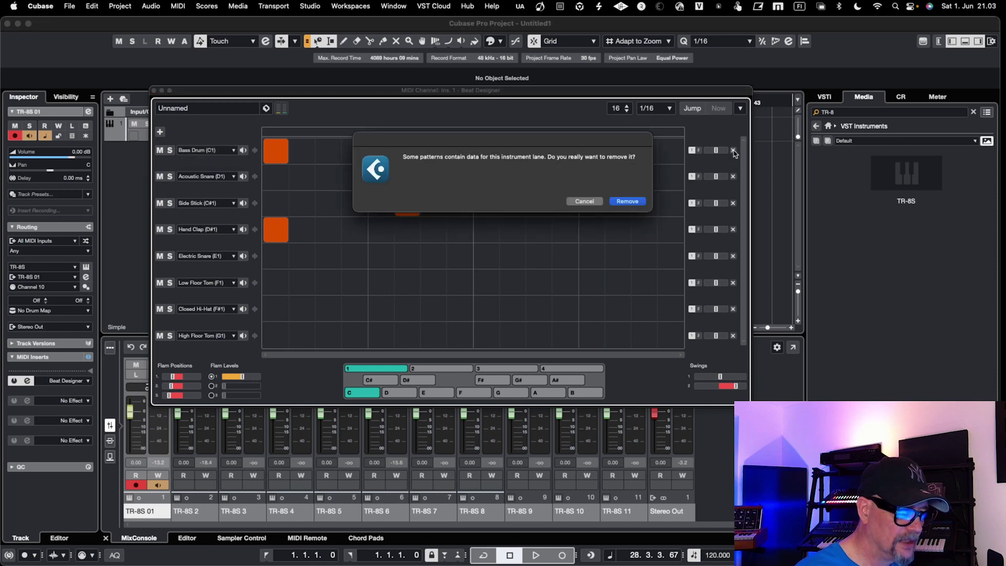
pyautogui.click(630, 201)
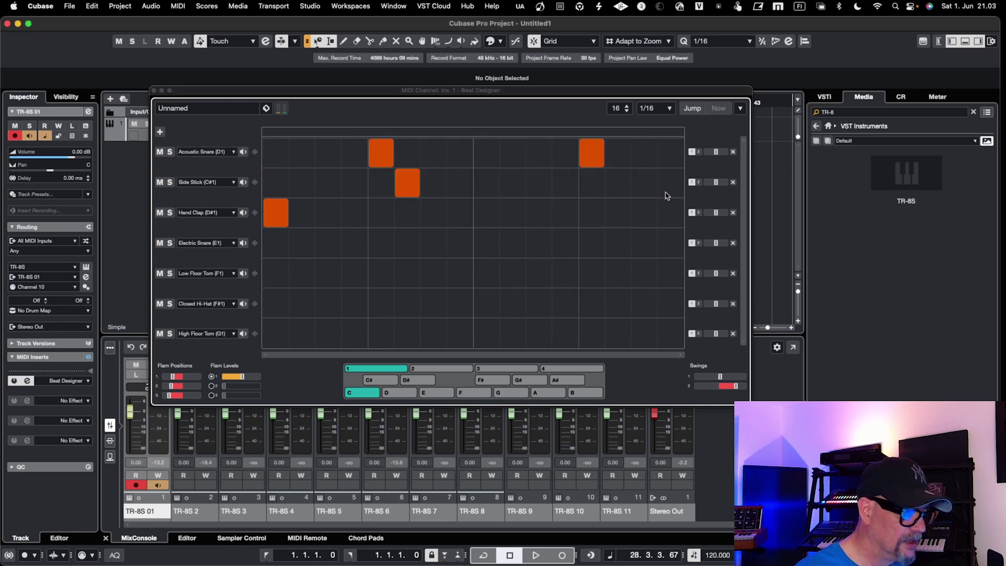
pyautogui.click(734, 151)
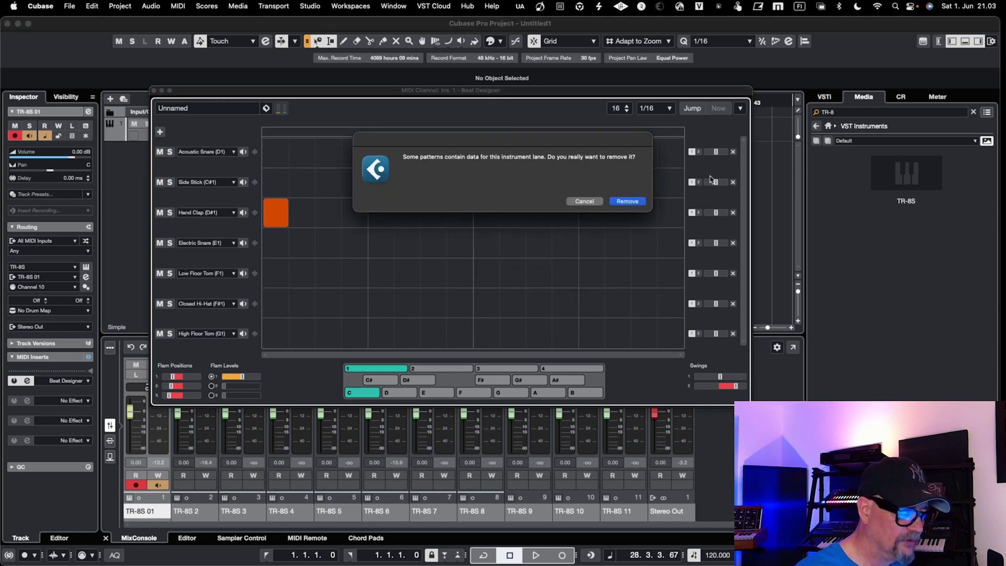
pyautogui.click(639, 200)
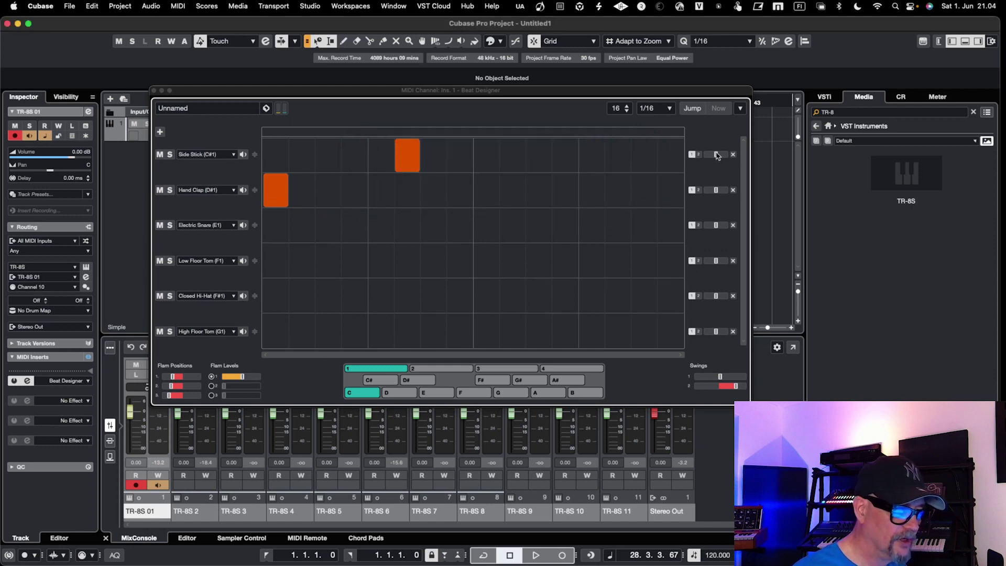
pyautogui.click(733, 155)
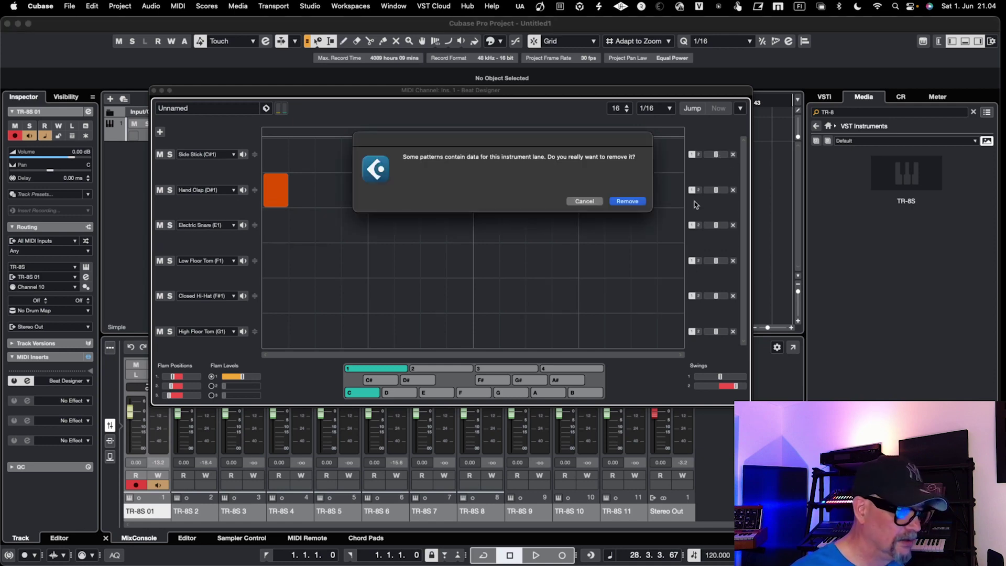
pyautogui.click(633, 203)
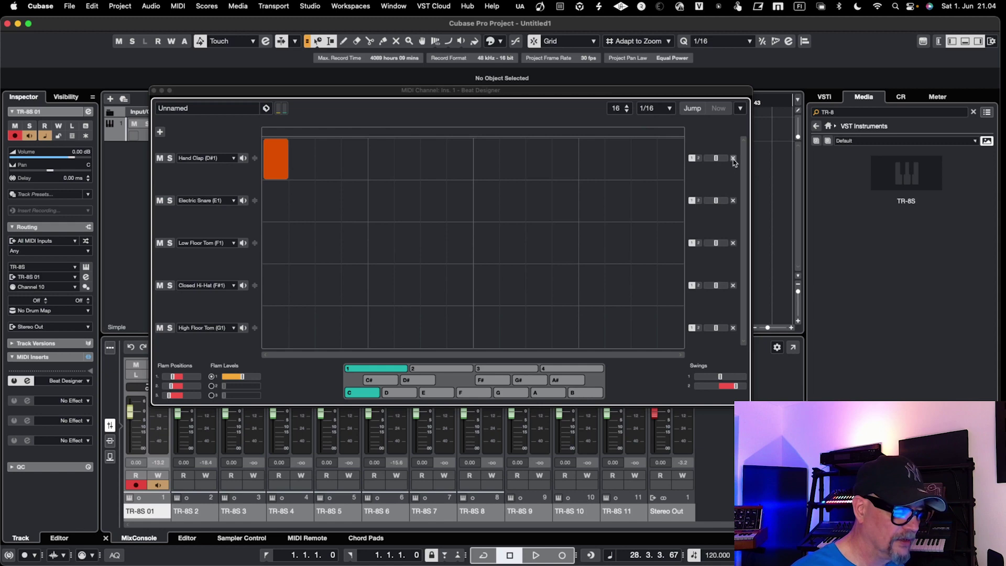
pyautogui.click(733, 159)
pyautogui.click(636, 202)
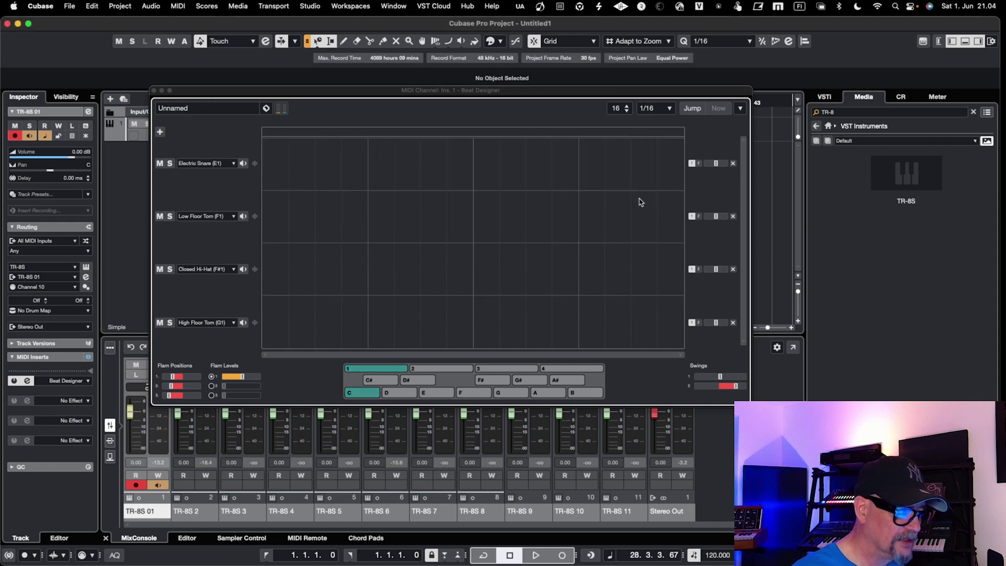
# Remove the empty Electric Snare, Low Floor Tom and Closed Hi-Hat lanes
pyautogui.click(733, 163)
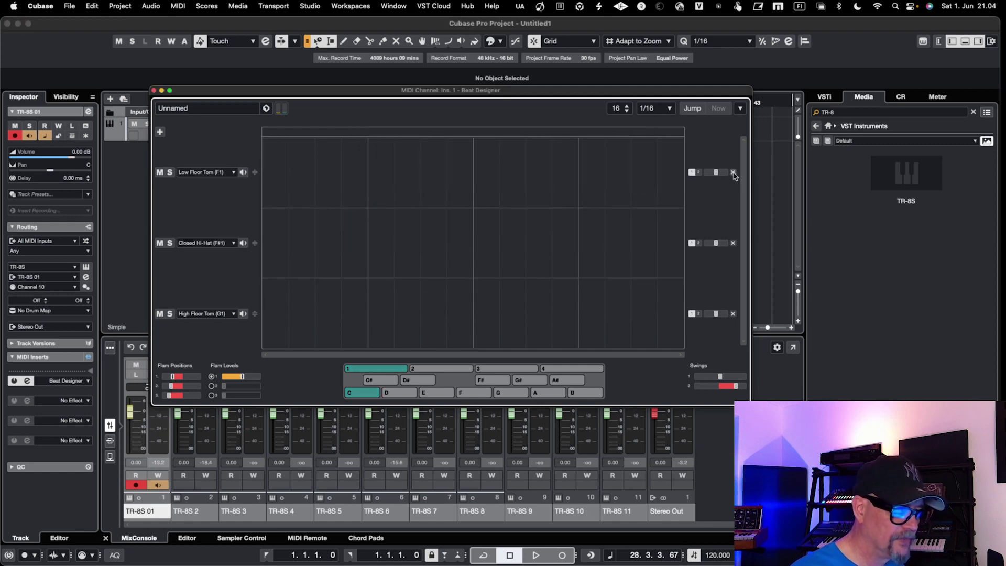
pyautogui.click(733, 173)
pyautogui.click(733, 190)
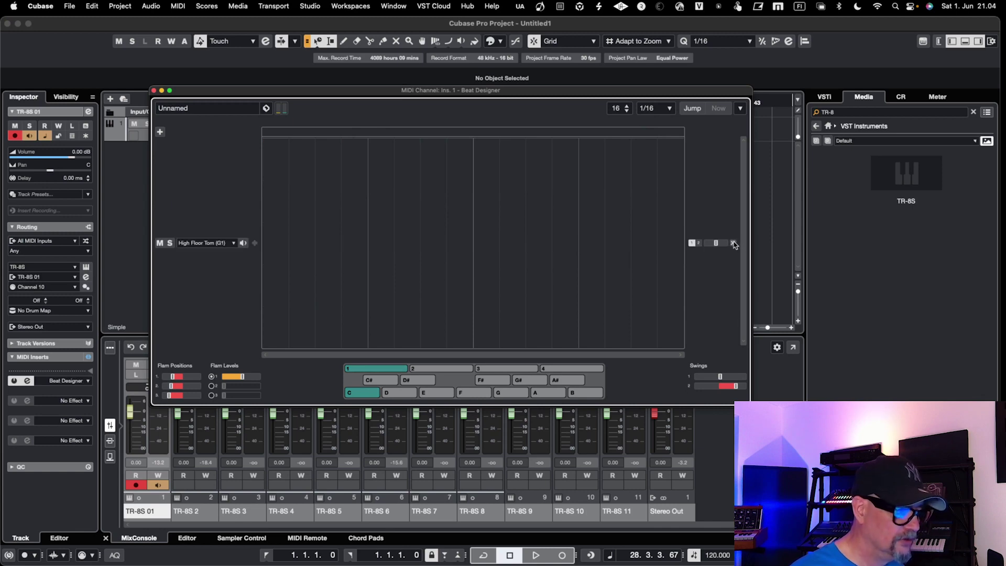
# Reassign the remaining High Floor Tom lane to the unnamed C-1 note
pyautogui.click(225, 245)
pyautogui.scroll(-10, 226, 350)
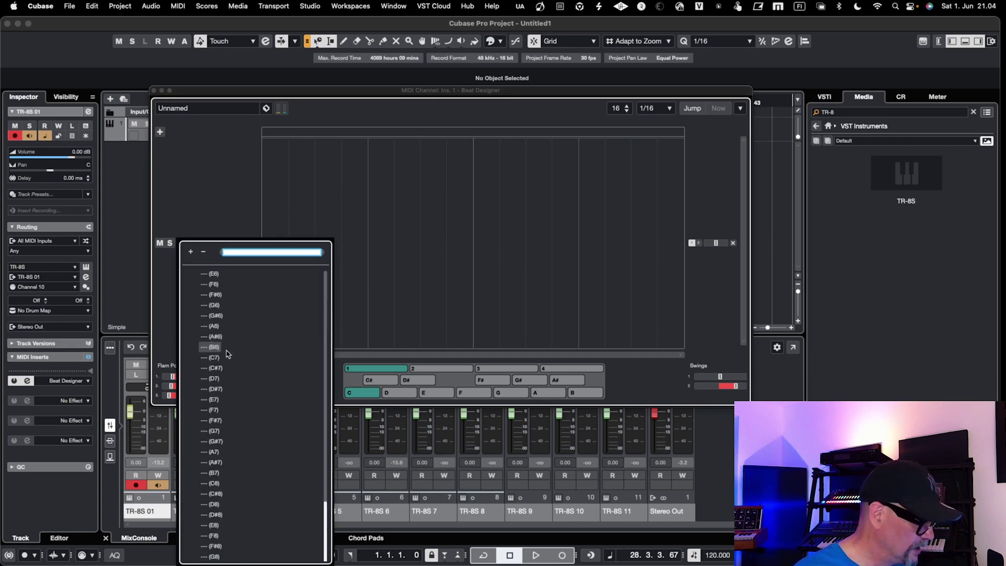
pyautogui.scroll(15, 226, 351)
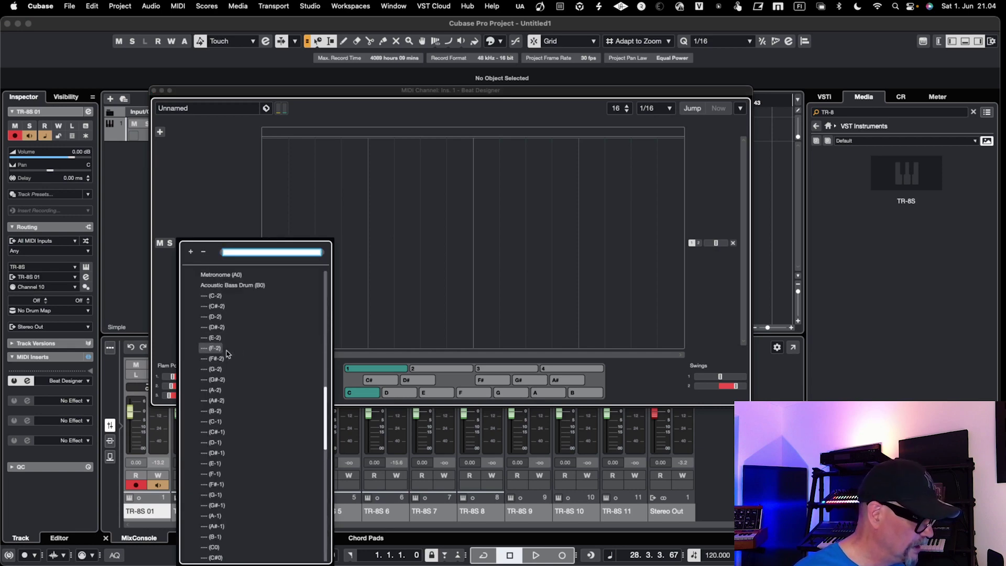
pyautogui.scroll(-15, 227, 351)
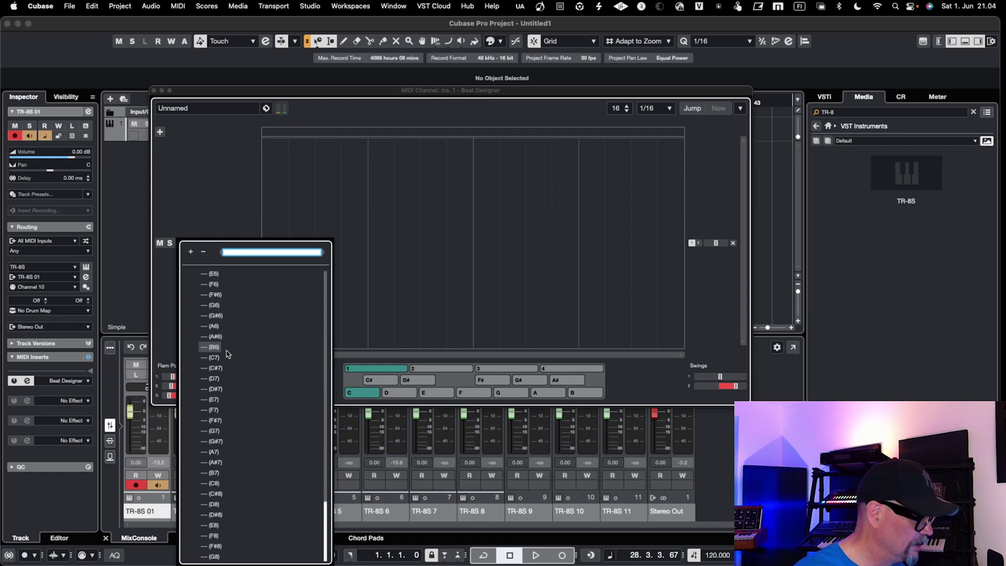
pyautogui.scroll(10, 226, 351)
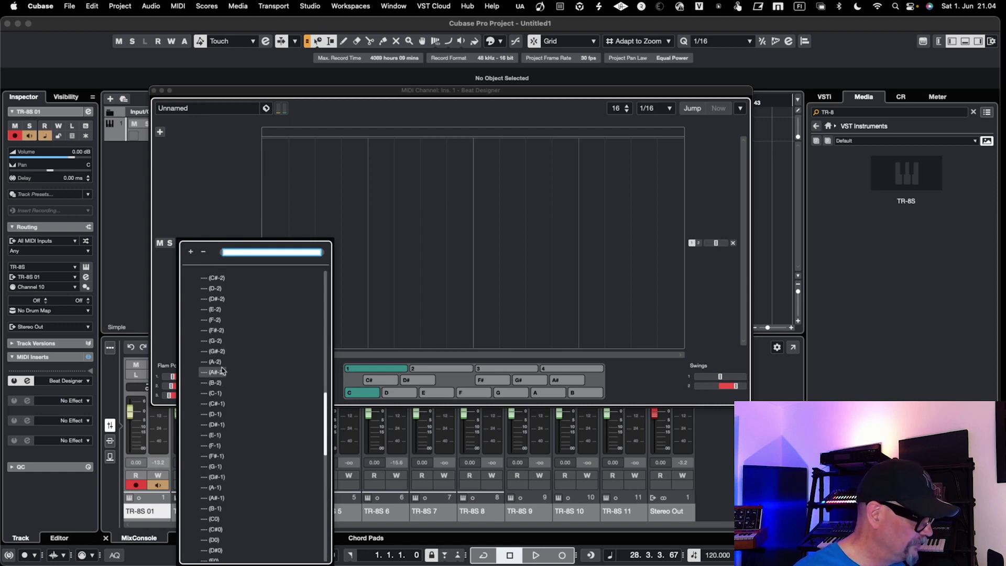
pyautogui.click(212, 393)
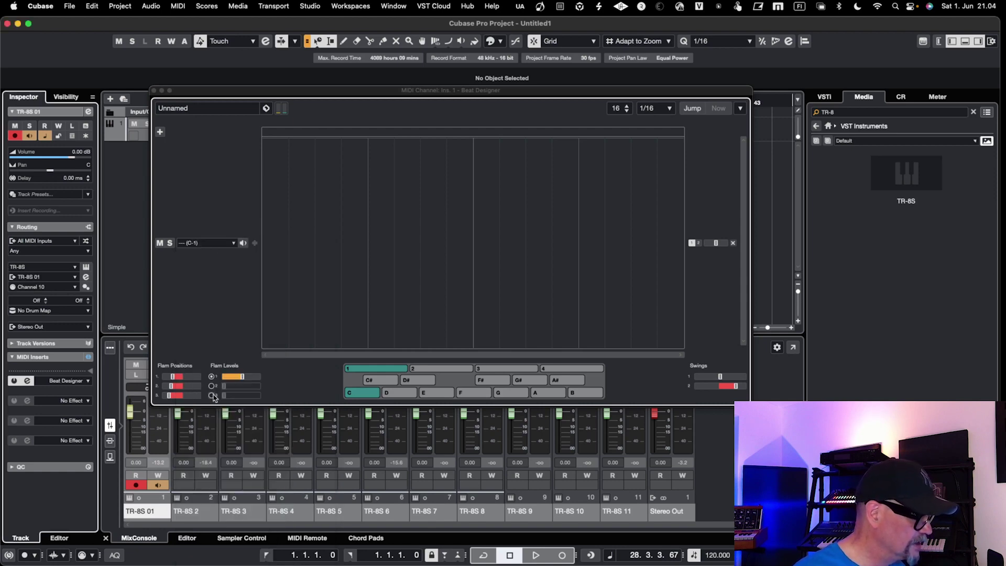
pyautogui.click(190, 244)
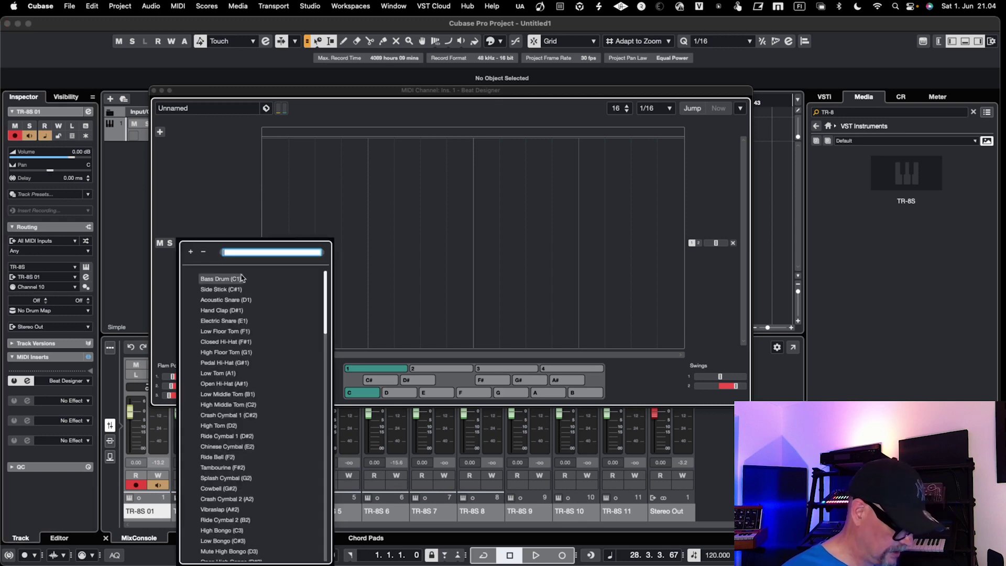
pyautogui.write('BD')
pyautogui.press('BackSpace')
pyautogui.press('BackSpace')
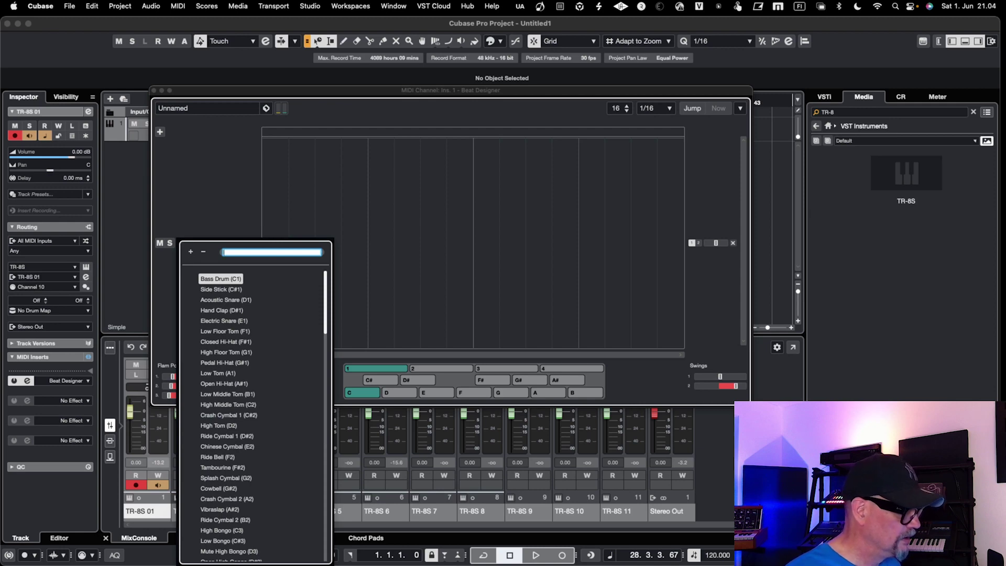
pyautogui.click(223, 219)
pyautogui.click(202, 241)
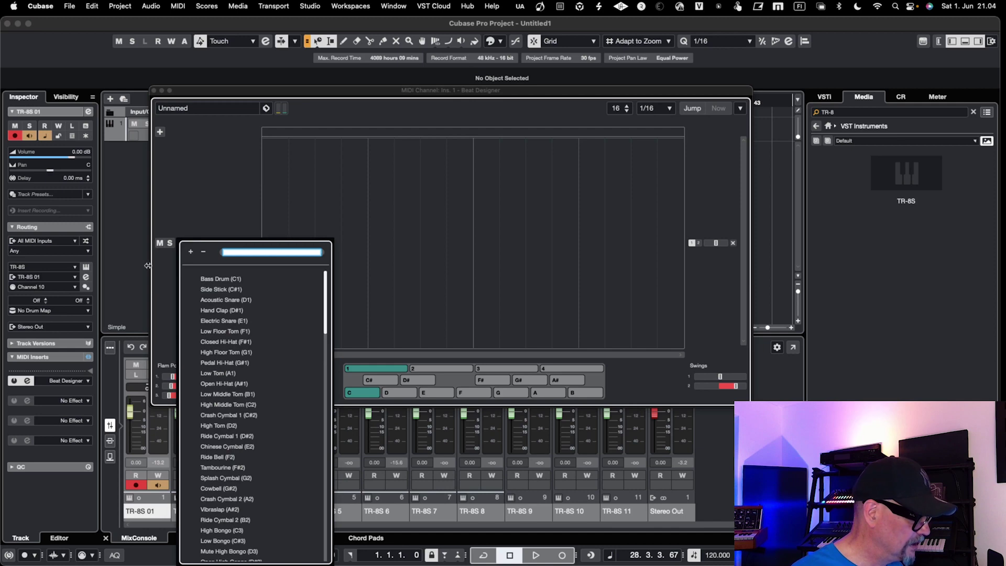
pyautogui.click(175, 244)
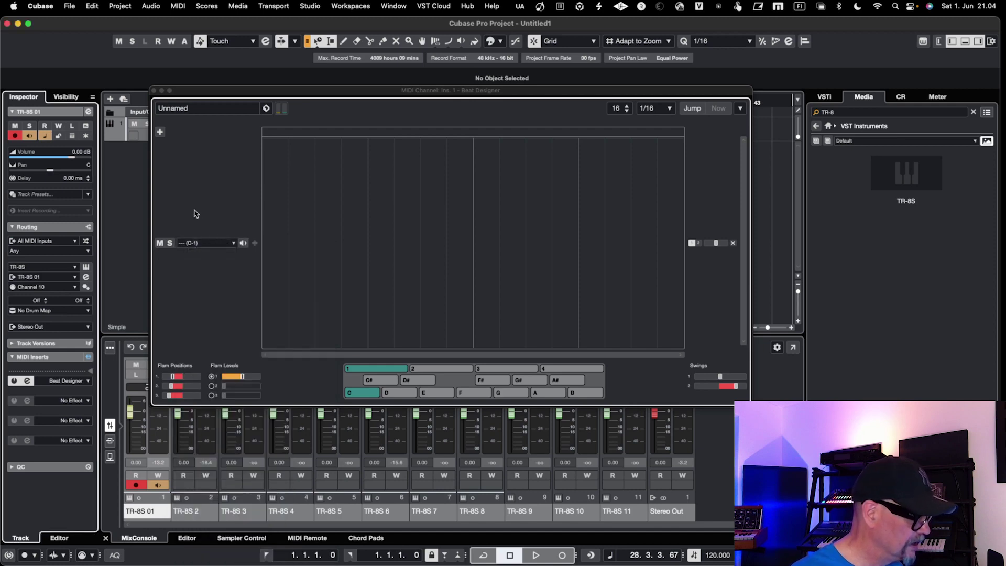
# Add four new instrument lanes below the C-1 lane, keeping their default instruments
pyautogui.click(160, 132)
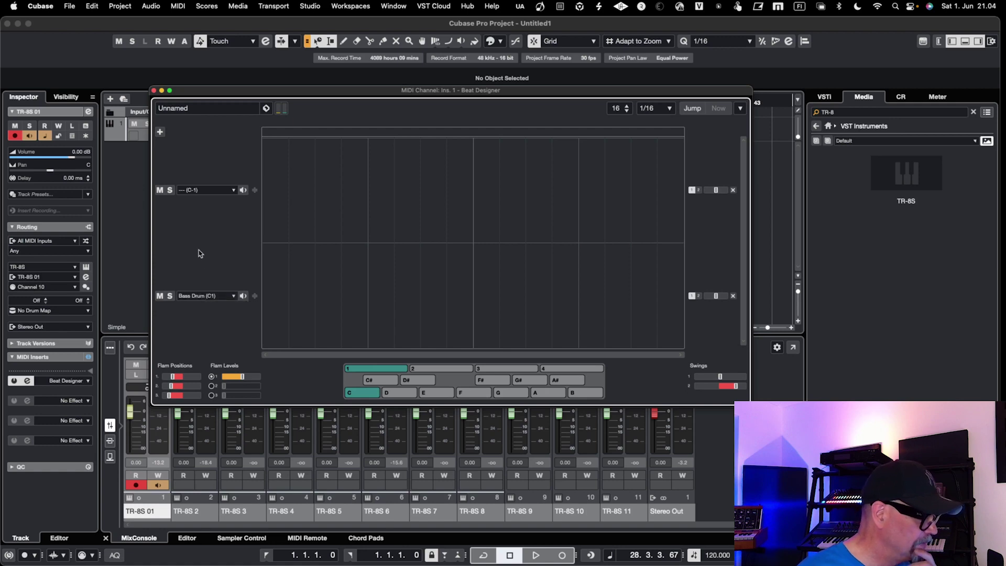
pyautogui.click(208, 296)
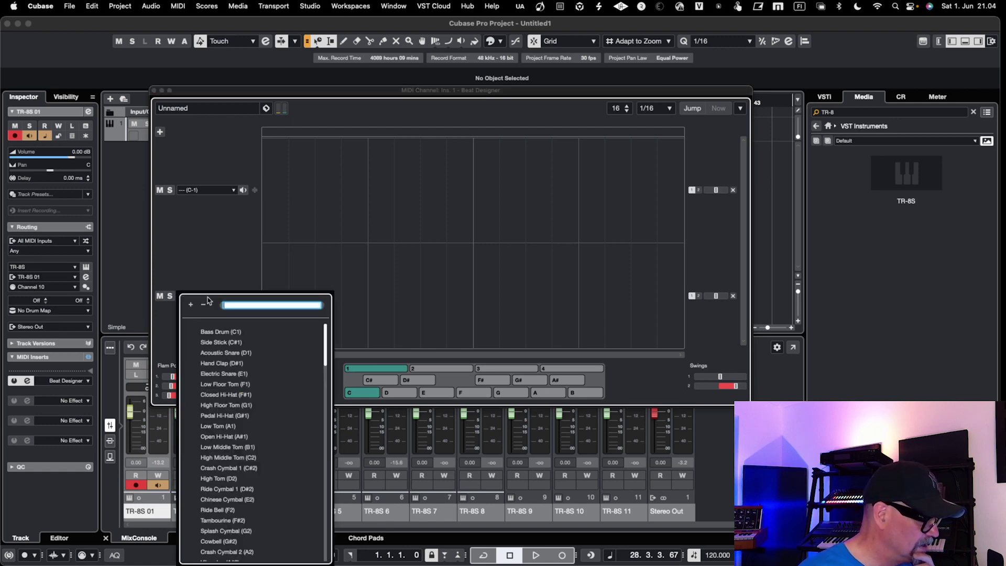
pyautogui.click(207, 267)
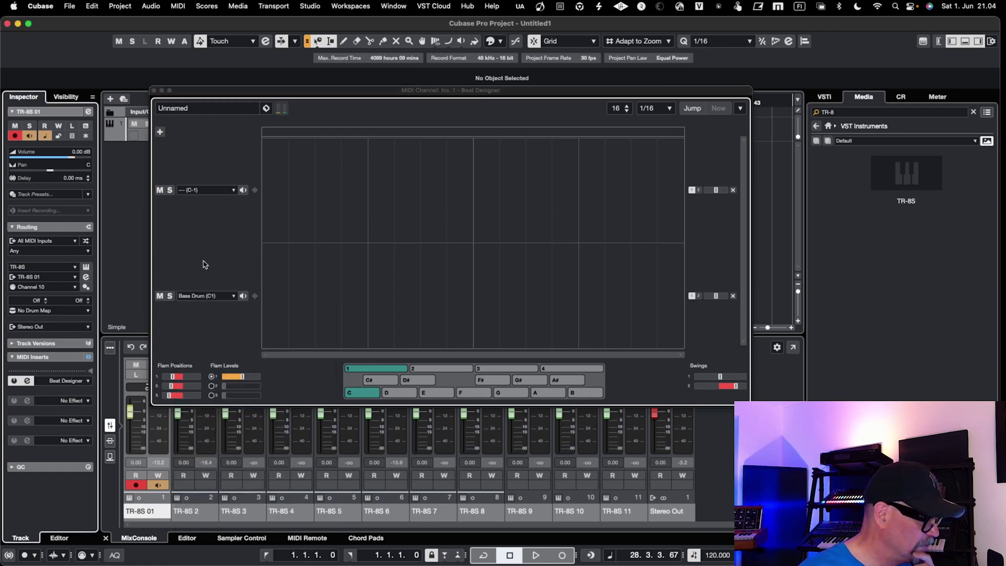
pyautogui.click(160, 131)
pyautogui.click(160, 132)
pyautogui.click(159, 131)
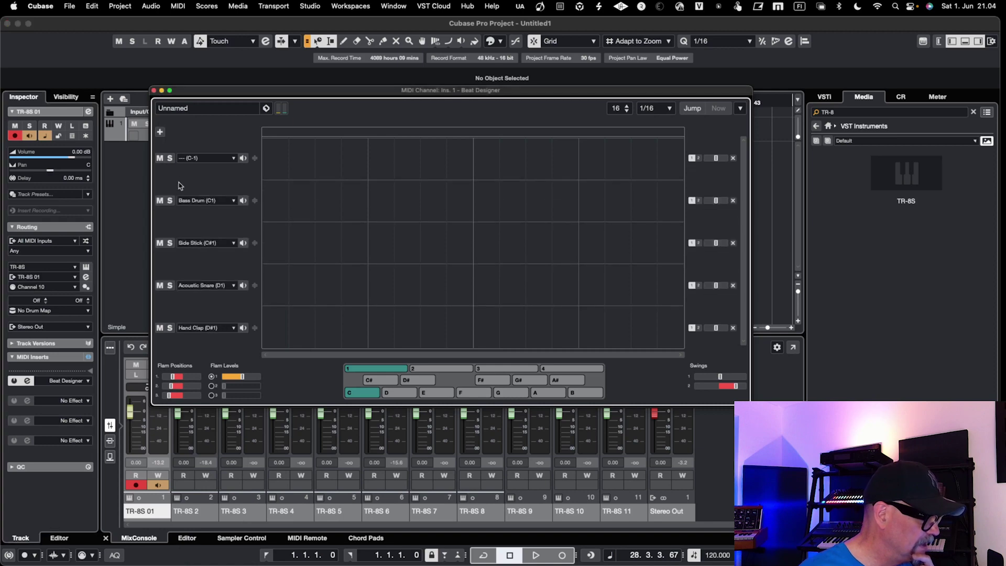
# Place Bass Drum hits on steps 1, 5, 9 and 13 and remove the unnamed C-1 lane
pyautogui.click(283, 198)
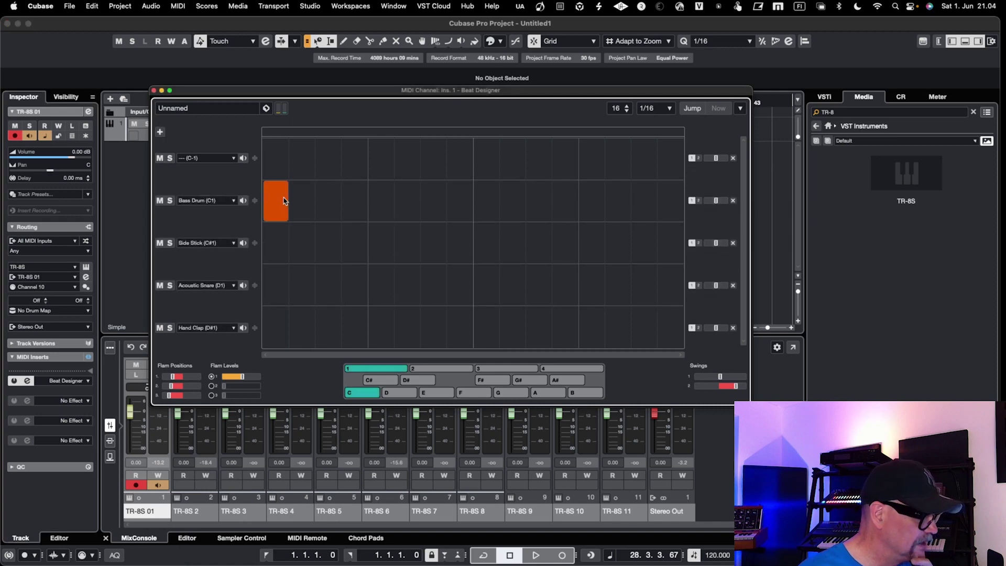
pyautogui.click(485, 207)
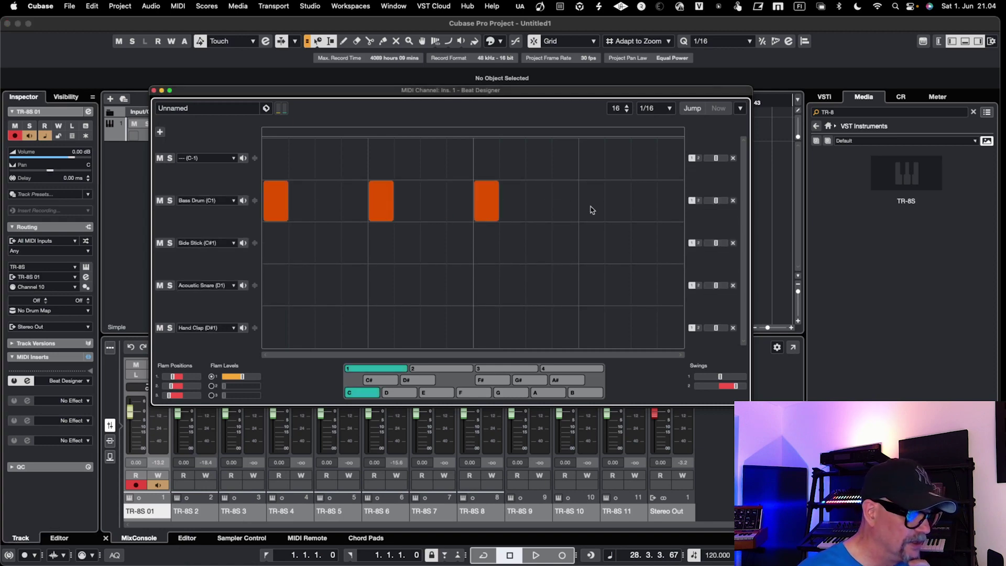
pyautogui.click(733, 158)
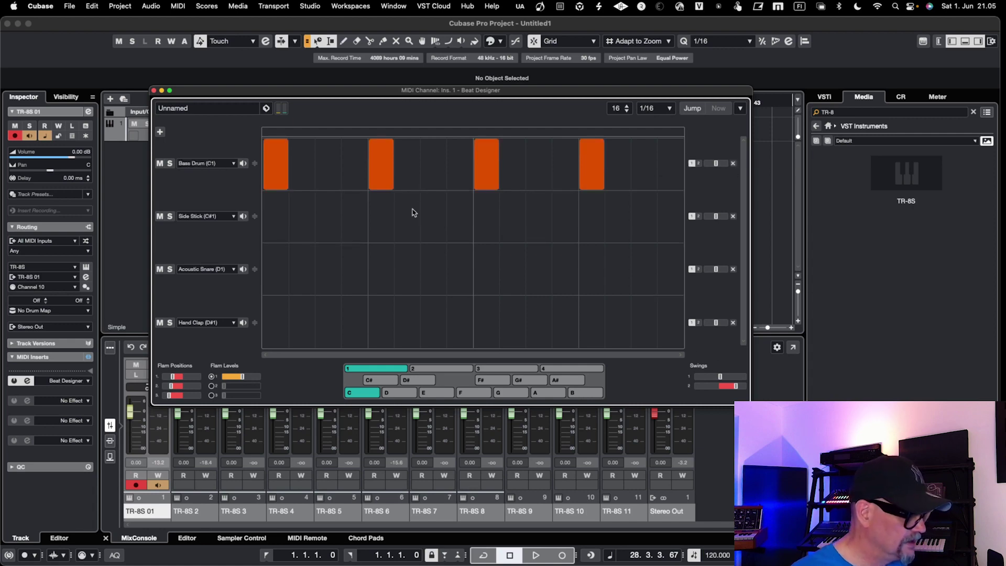
# Start playback, audition a Side Stick hit on step 2 and clear that hit again
pyautogui.press('space')
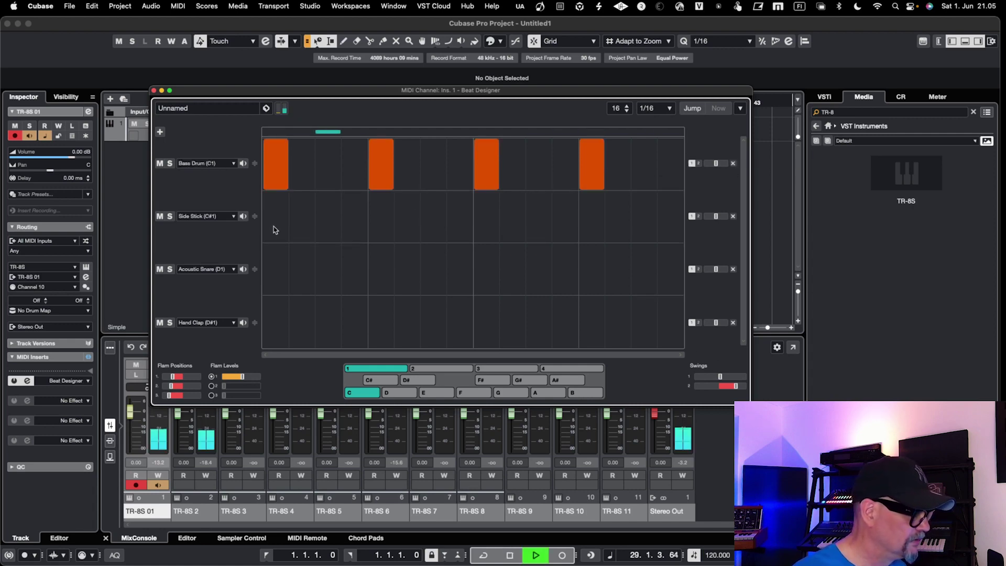
pyautogui.click(298, 214)
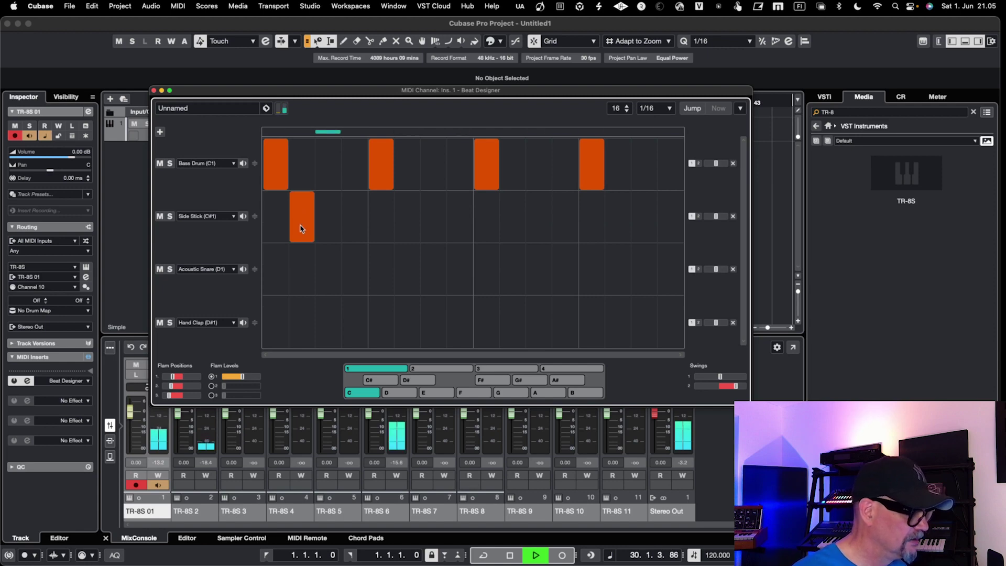
pyautogui.click(299, 228)
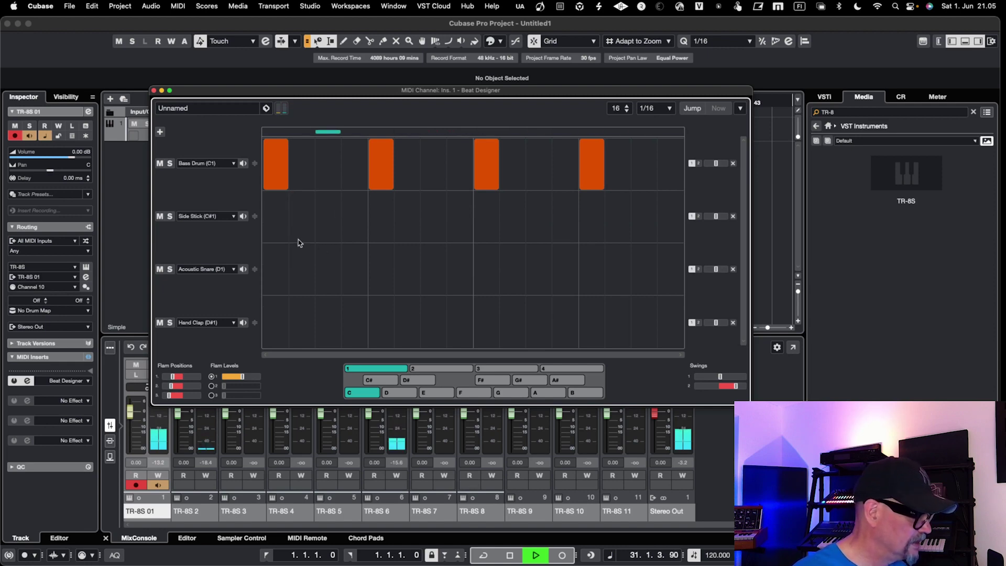
# Add Acoustic Snare hits on steps 5 and 13 and a Hand Clap hit on step 3
pyautogui.click(392, 267)
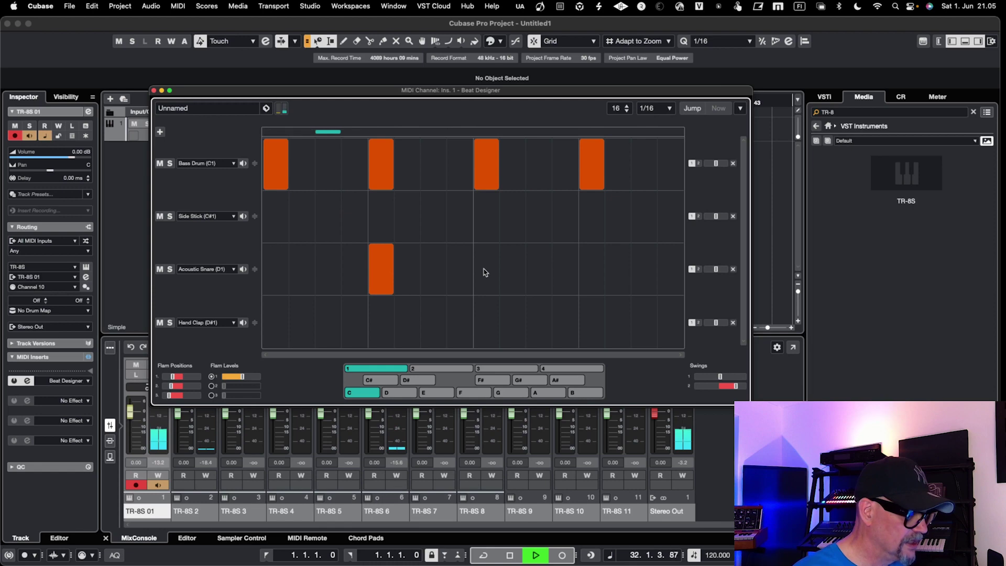
pyautogui.click(598, 259)
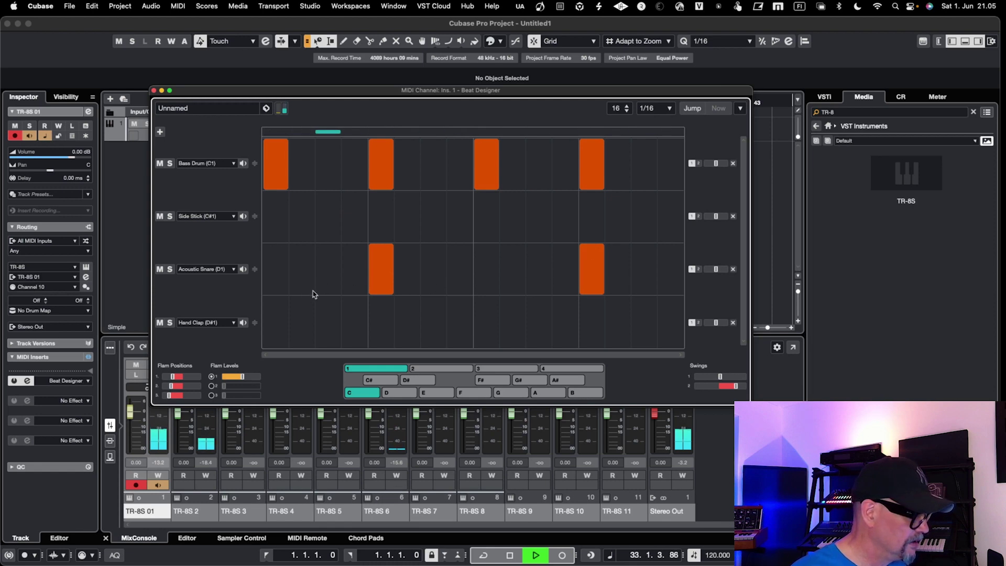
pyautogui.click(335, 331)
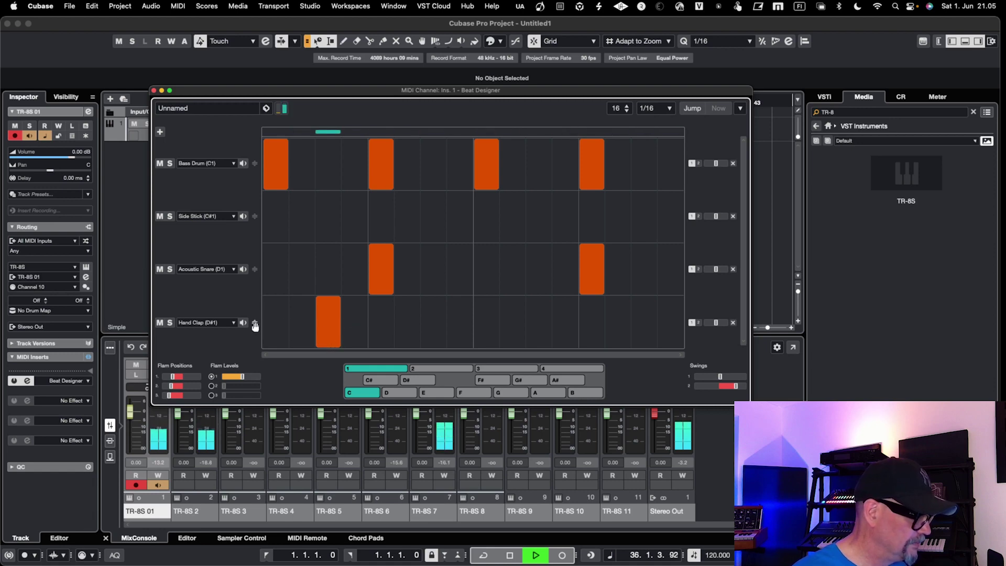
# Add a fifth lane below Hand Clap and, with playback stopped, move the Beat Designer window clear of the mixer faders
pyautogui.click(159, 133)
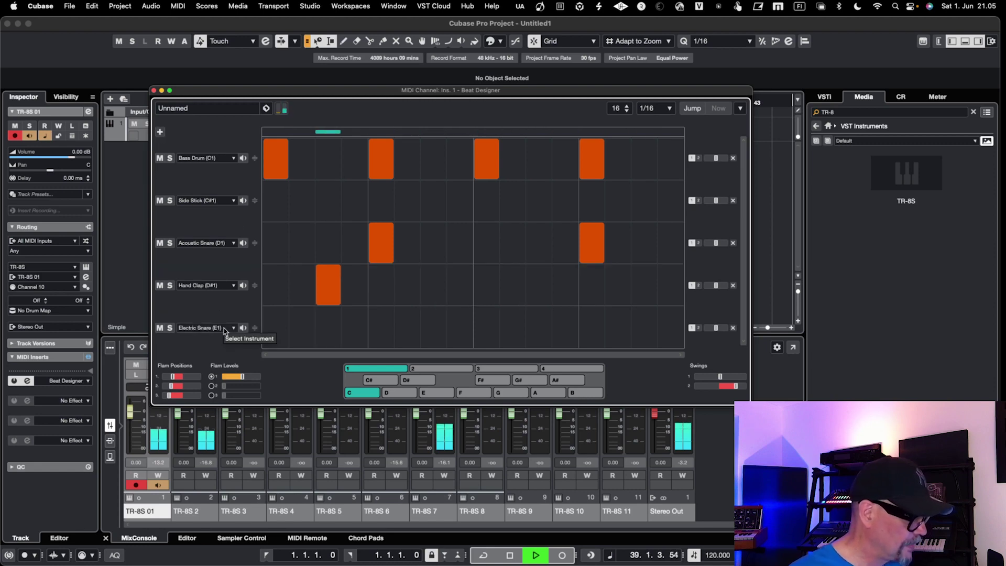
pyautogui.press('space')
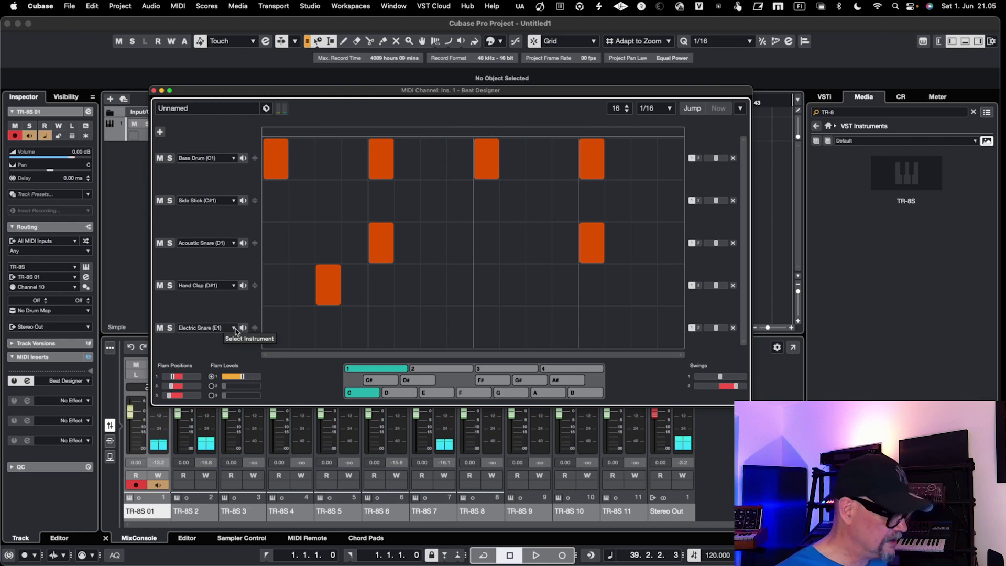
pyautogui.moveTo(306, 92); pyautogui.dragTo(272, 38)
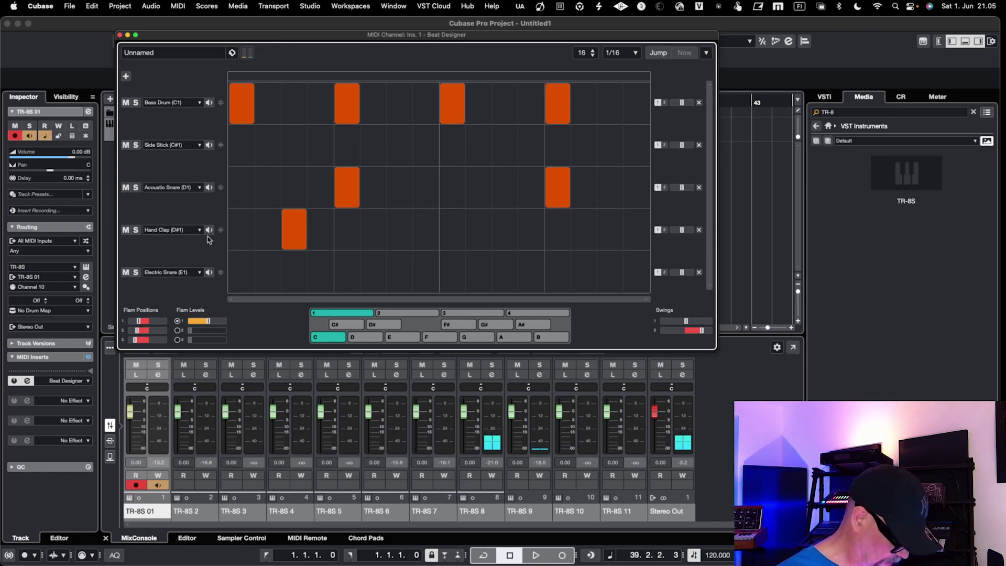
# Assign Closed Hi-Hat (F#1) to the fifth lane
pyautogui.click(183, 273)
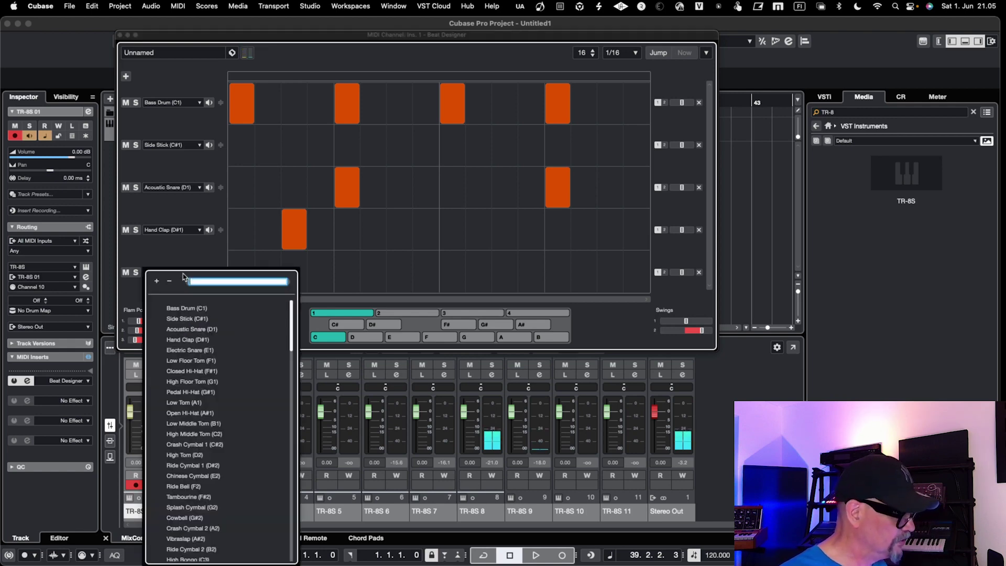
pyautogui.scroll(-15, 224, 449)
pyautogui.scroll(10, 225, 447)
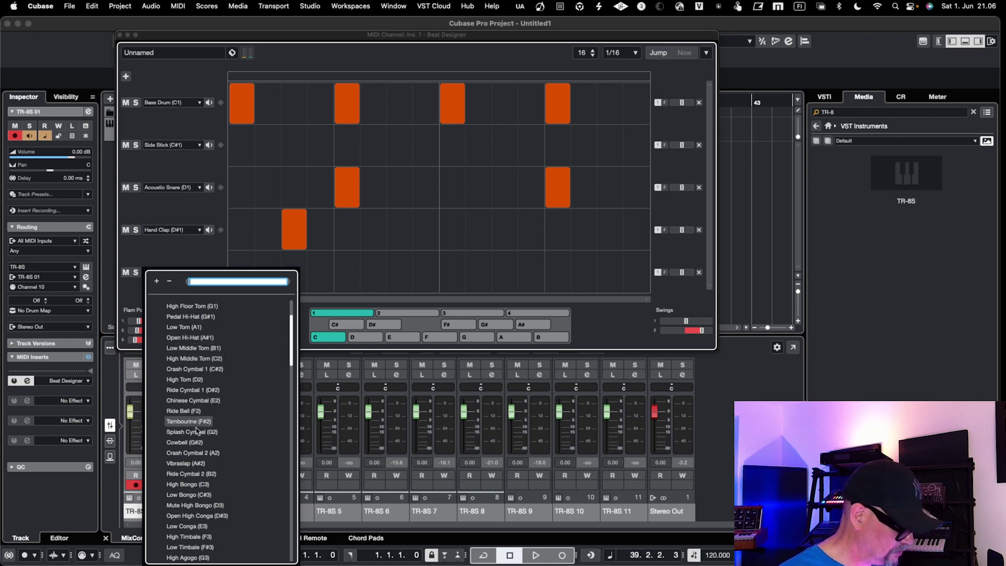
pyautogui.scroll(-3, 199, 512)
pyautogui.scroll(5, 197, 512)
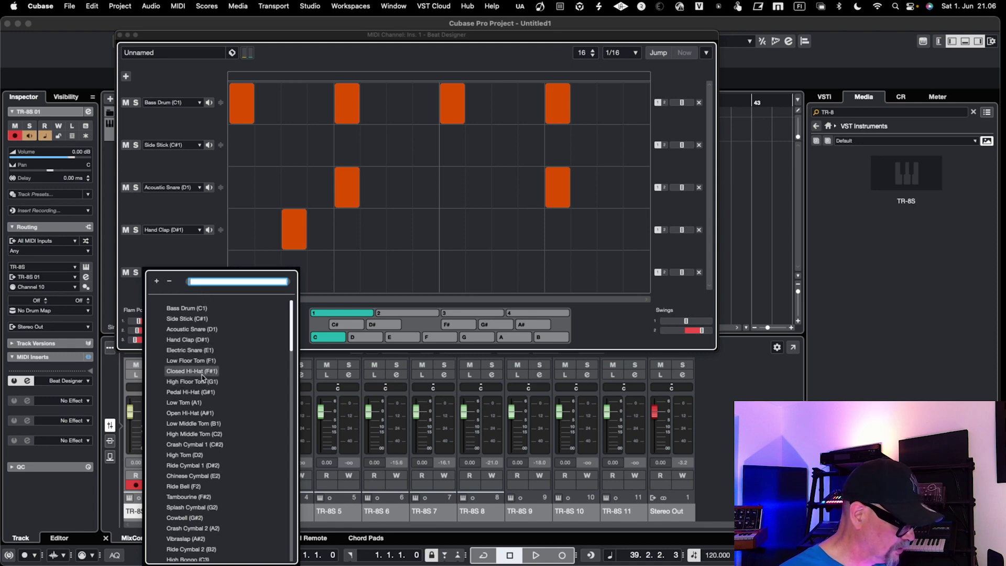
pyautogui.click(203, 372)
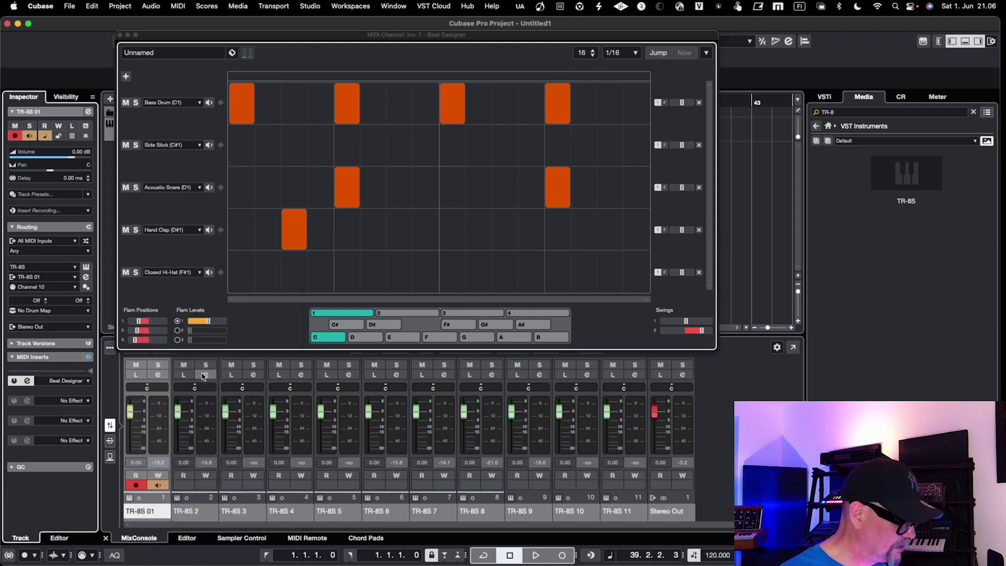
# Audition the Closed Hi-Hat sound and clear the trial hit on step 2
pyautogui.click(267, 271)
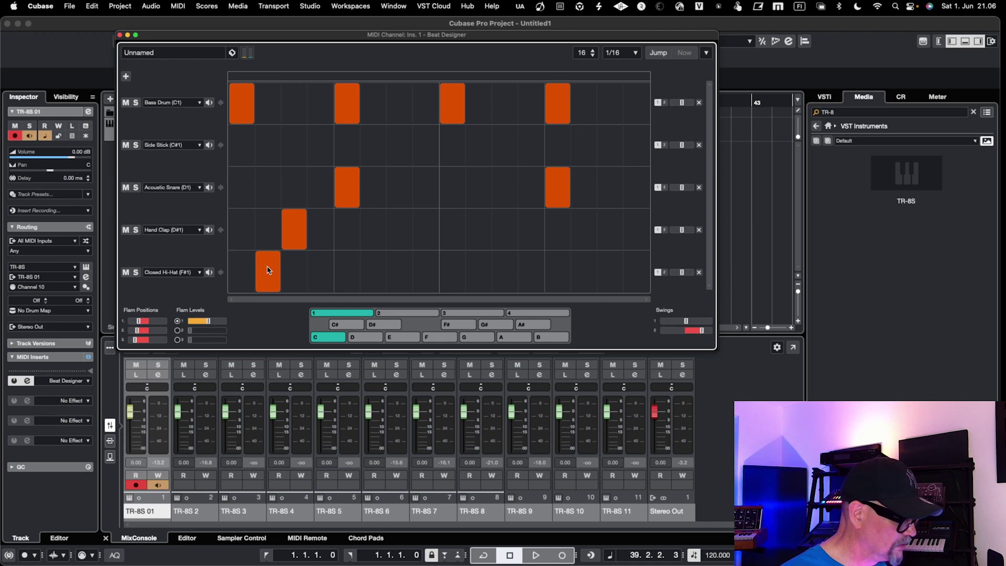
pyautogui.click(210, 273)
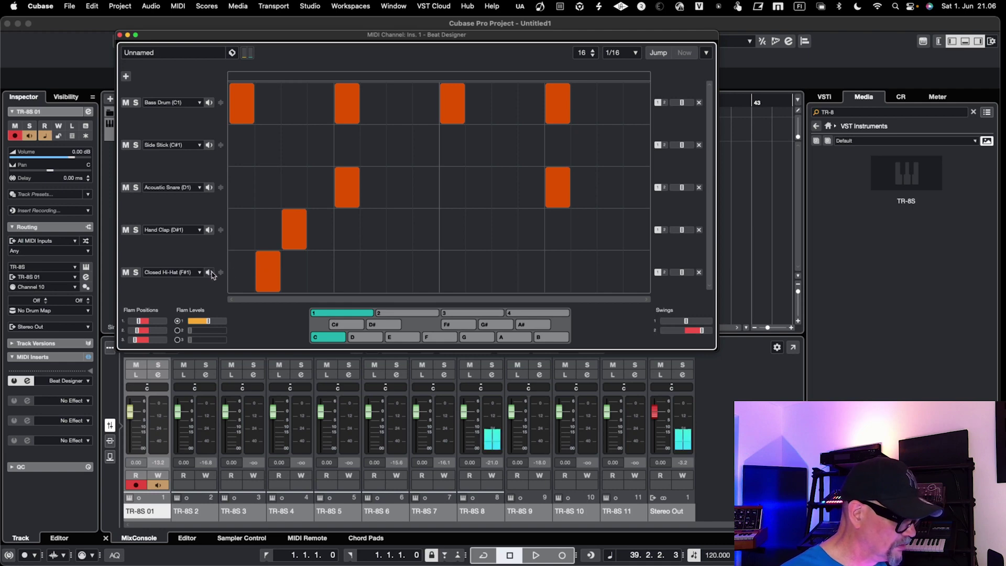
pyautogui.click(264, 272)
pyautogui.click(209, 273)
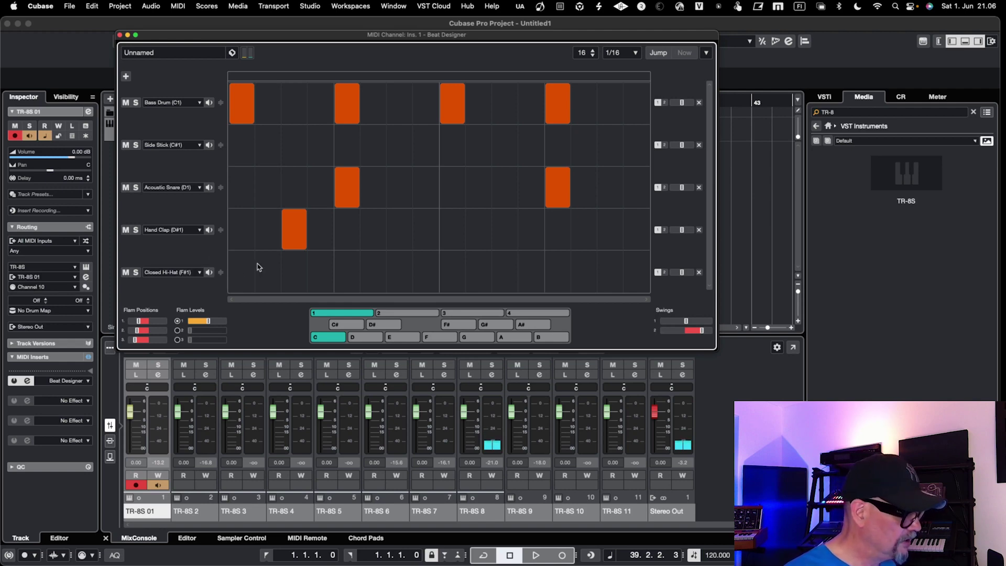
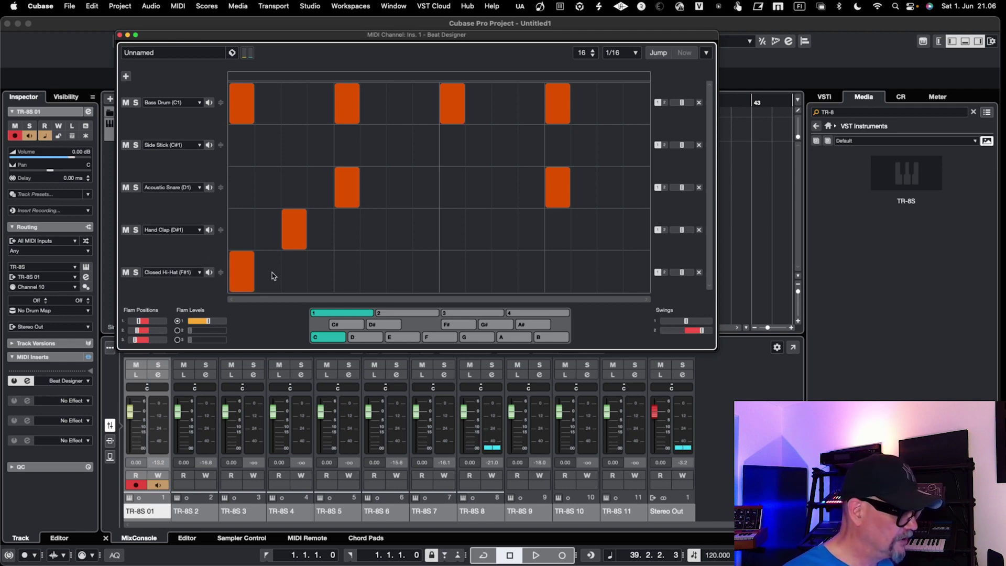
# Place Closed Hi-Hat hits on every step except 3, 7, 11 and 15, and clear the Hand Clap hit on step 3
pyautogui.click(297, 271)
pyautogui.click(291, 229)
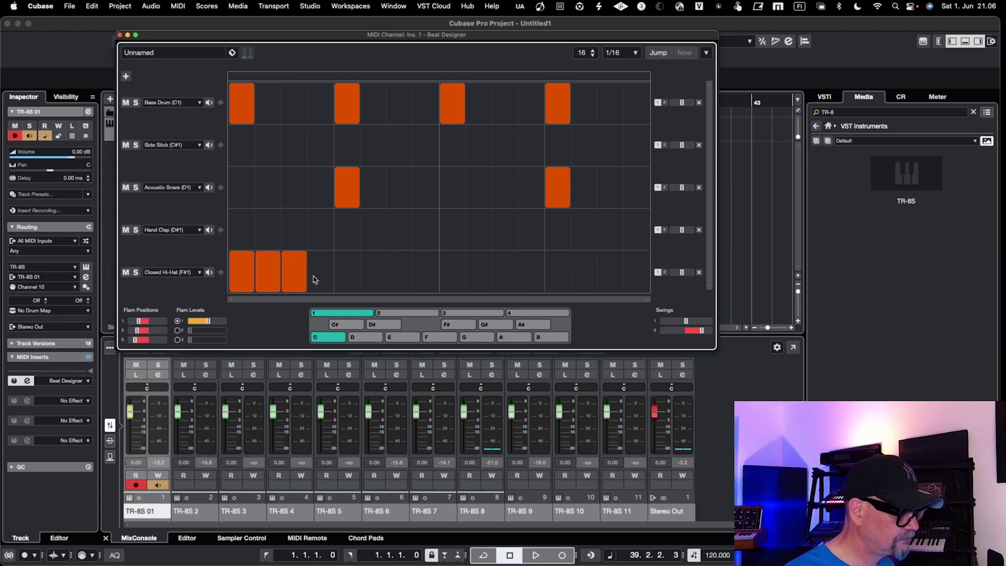
pyautogui.click(293, 276)
pyautogui.moveTo(326, 270); pyautogui.dragTo(586, 278)
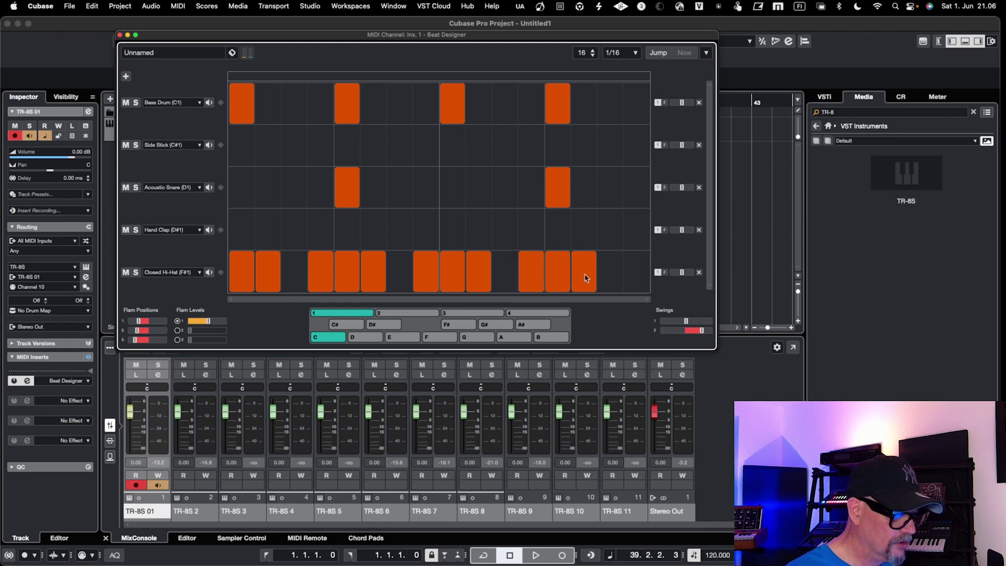
pyautogui.click(641, 269)
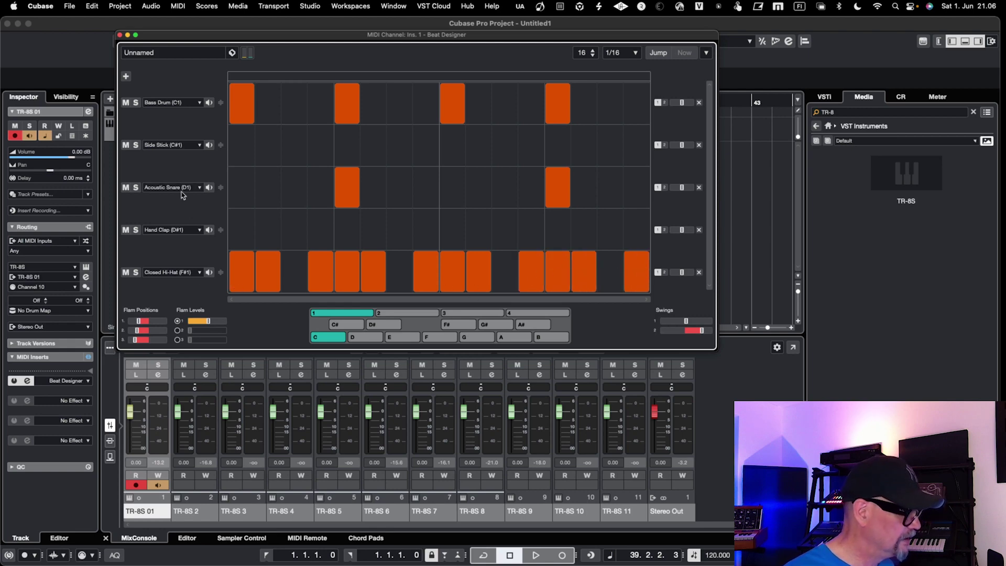
# Add a sixth lane assigned to Open Hi-Hat (A#1) with hits on steps 3, 7, 11 and 15
pyautogui.click(125, 76)
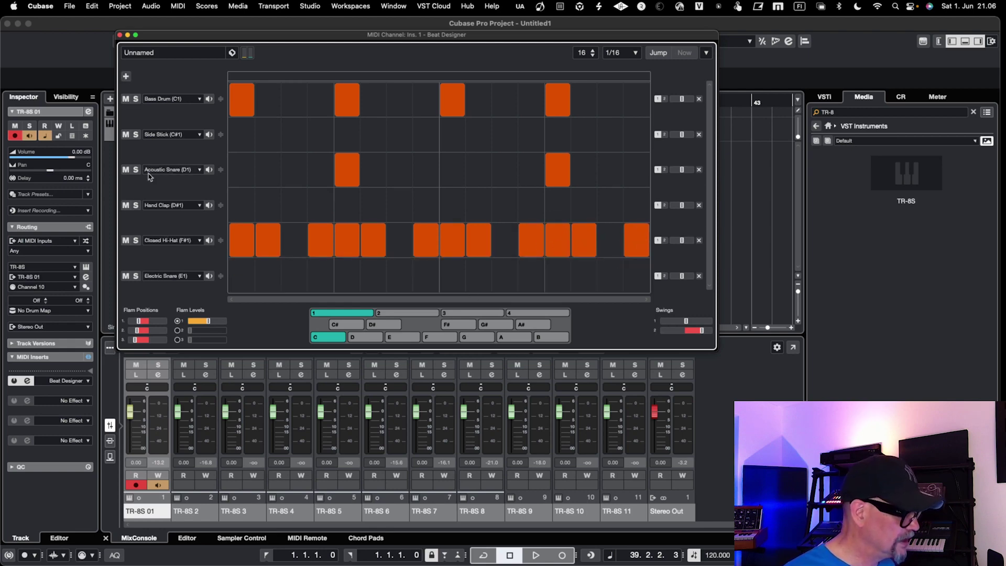
pyautogui.click(172, 277)
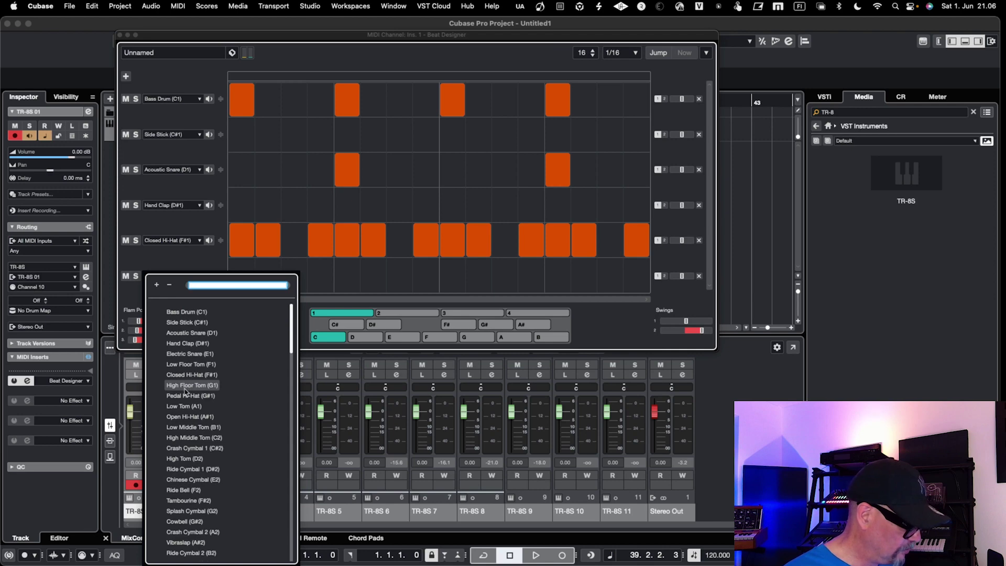
pyautogui.click(186, 417)
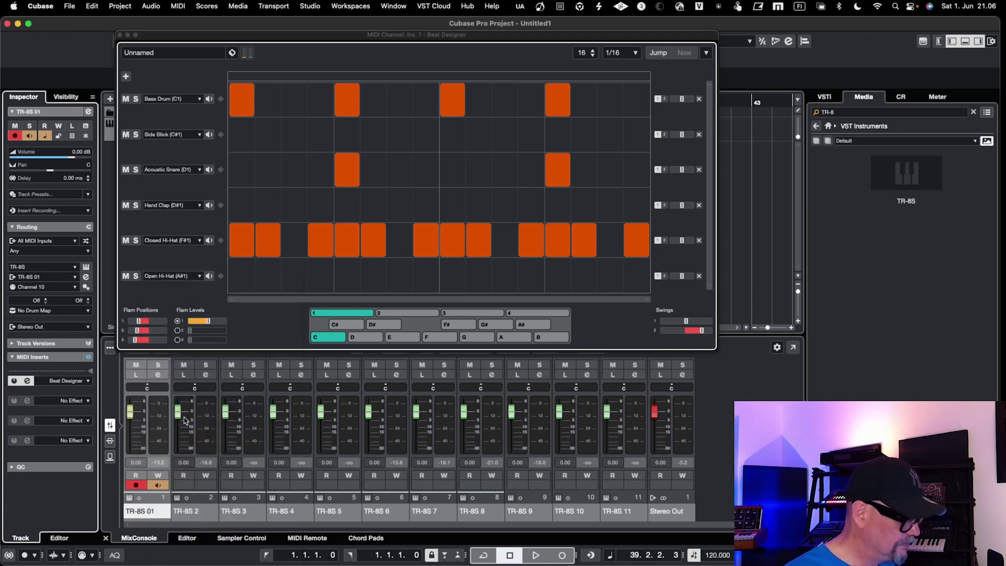
pyautogui.click(297, 274)
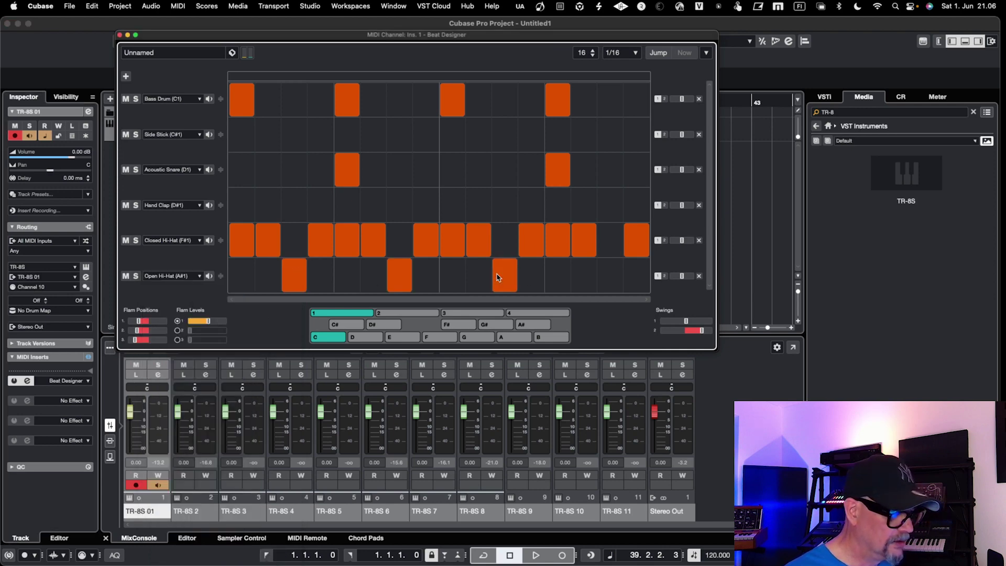
# Add lower-velocity Hand Clap hits on steps 14 and 15, play the pattern and stop playback
pyautogui.click(590, 201)
pyautogui.click(609, 204)
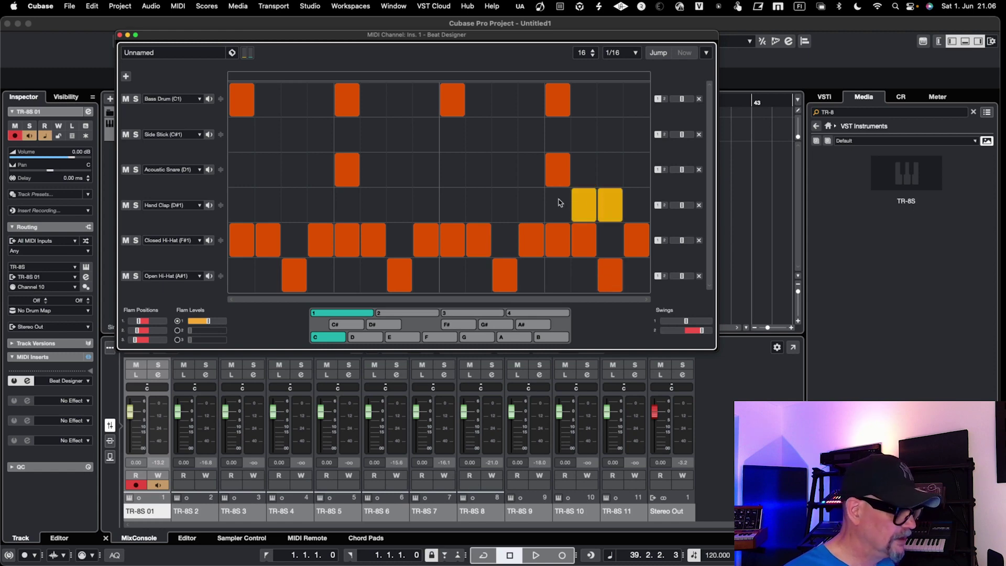
pyautogui.press('space')
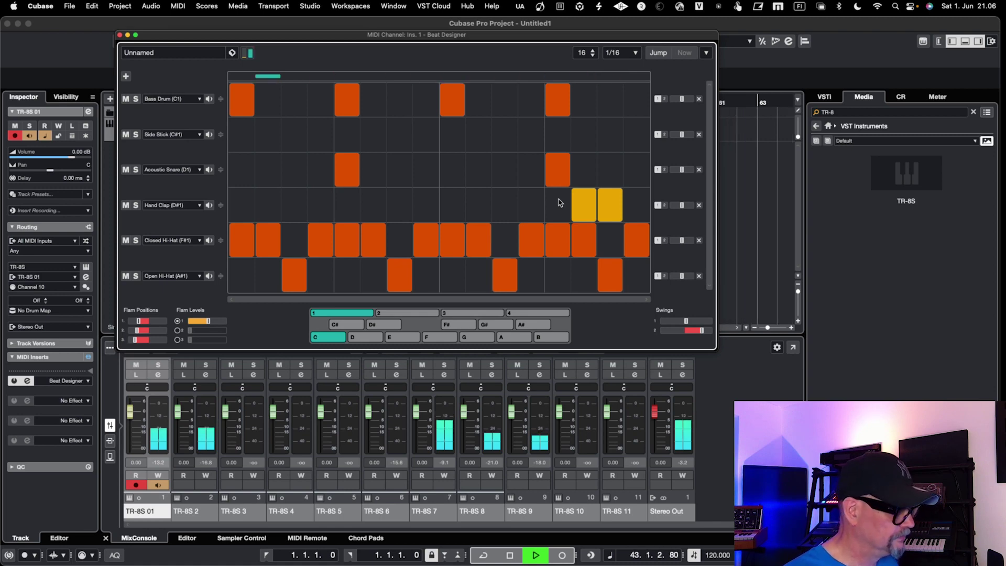
pyautogui.press('space')
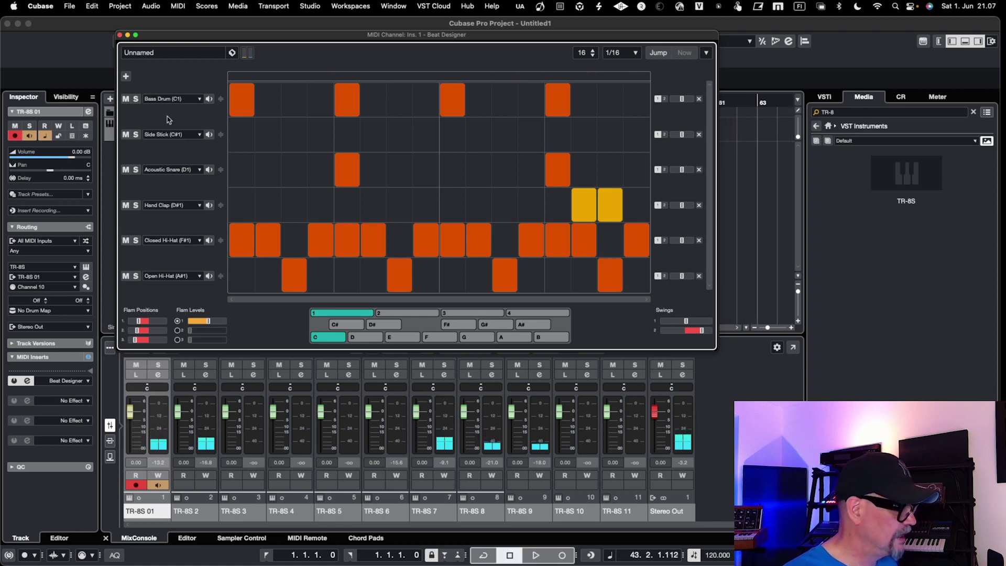
# Add a seventh lane assigned to Low Tom (A1) and audition its sound
pyautogui.click(125, 77)
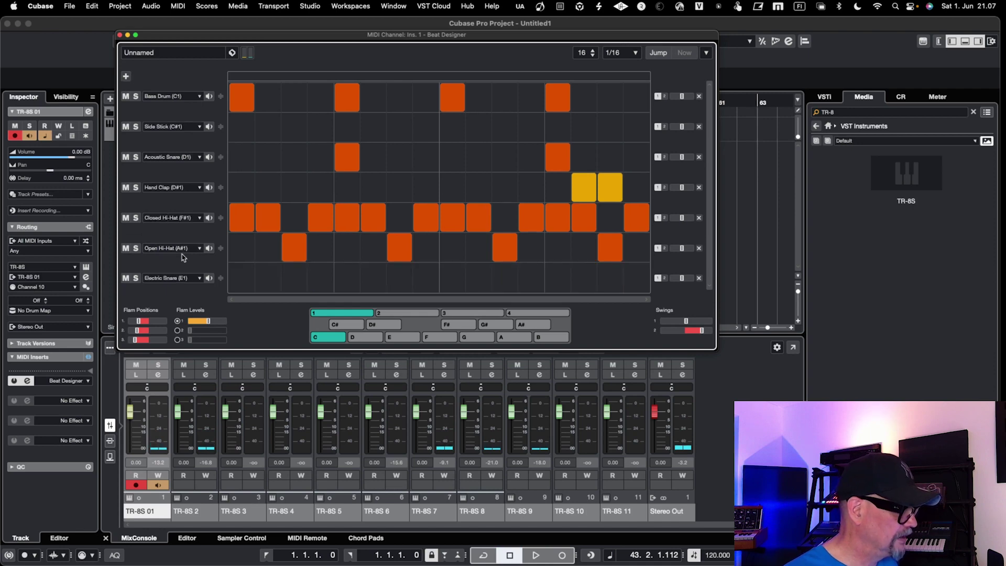
pyautogui.click(167, 278)
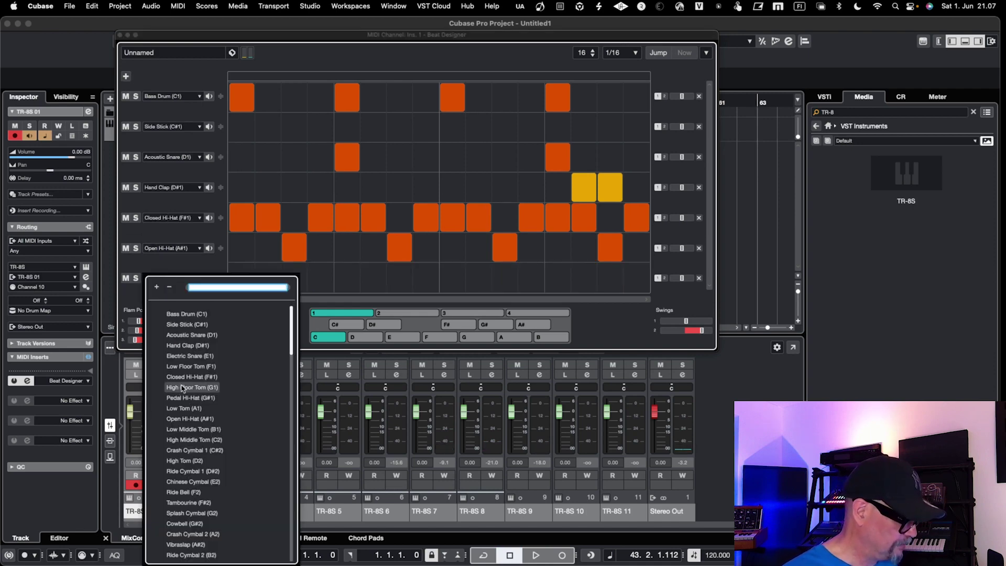
pyautogui.click(184, 409)
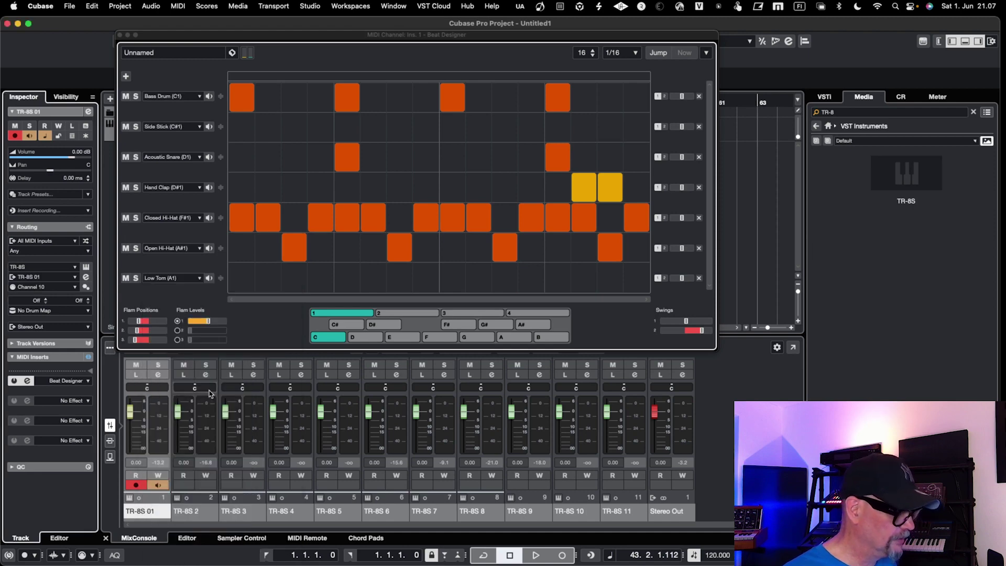
pyautogui.click(207, 278)
pyautogui.click(208, 279)
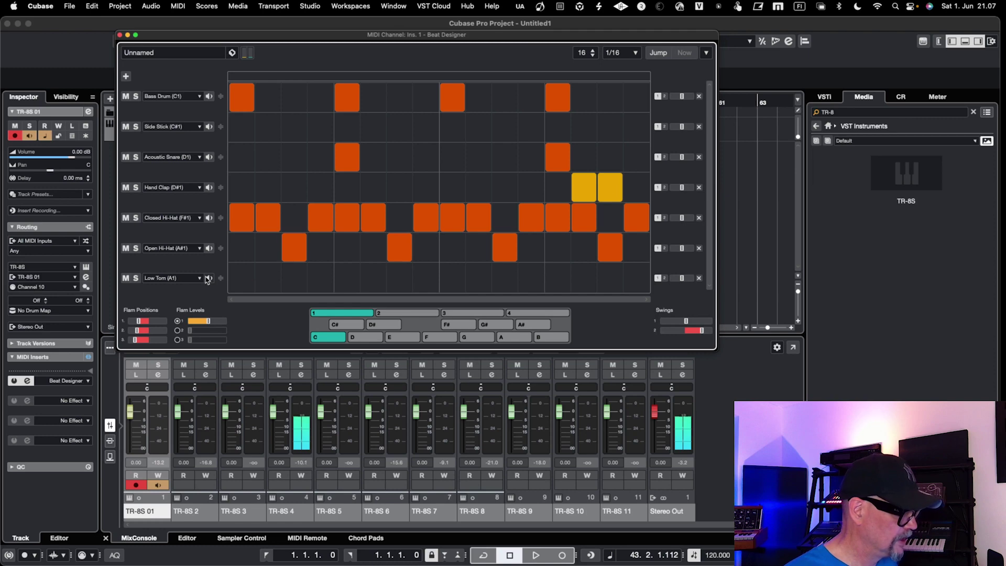
# Try Low Tom hits on steps 10 and 11 during playback, stop, and clear them again
pyautogui.click(454, 280)
pyautogui.click(458, 284)
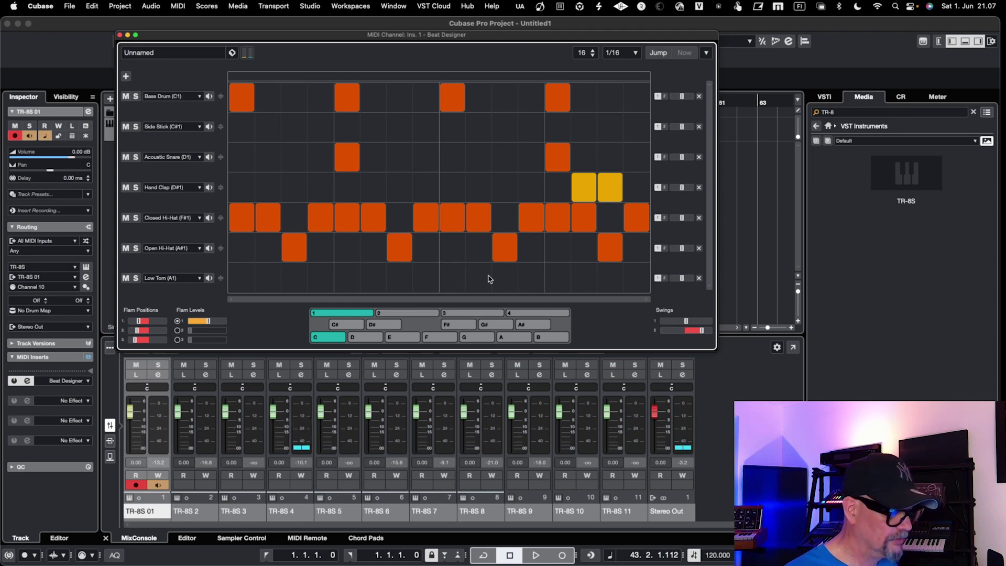
pyautogui.click(486, 279)
pyautogui.click(506, 279)
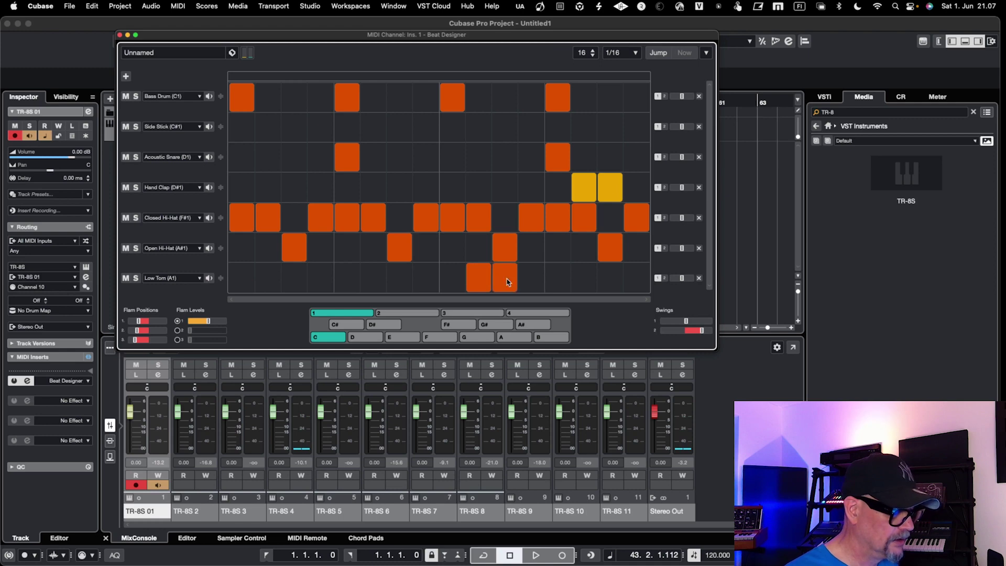
pyautogui.press('space')
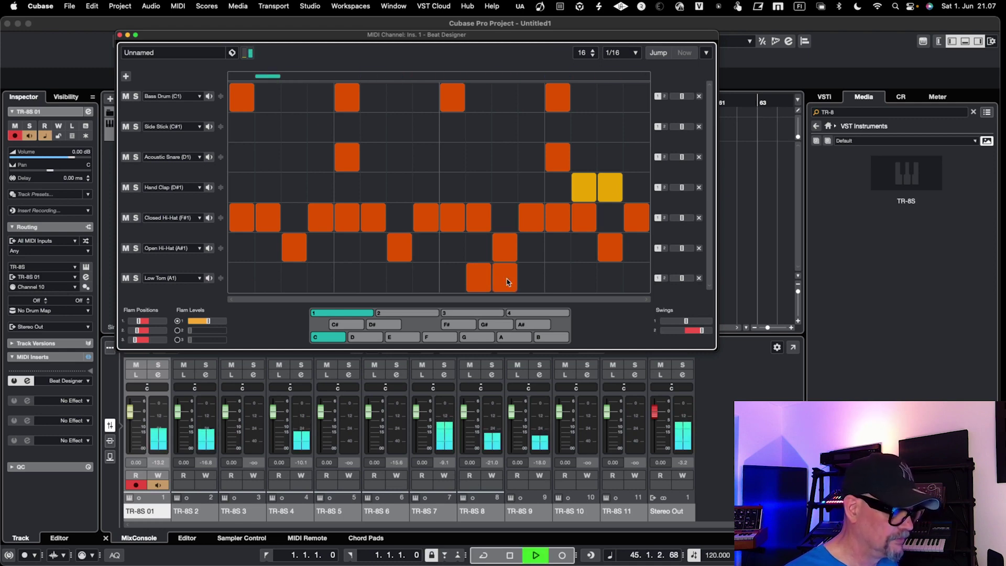
pyautogui.press('space')
pyautogui.click(487, 280)
pyautogui.click(507, 281)
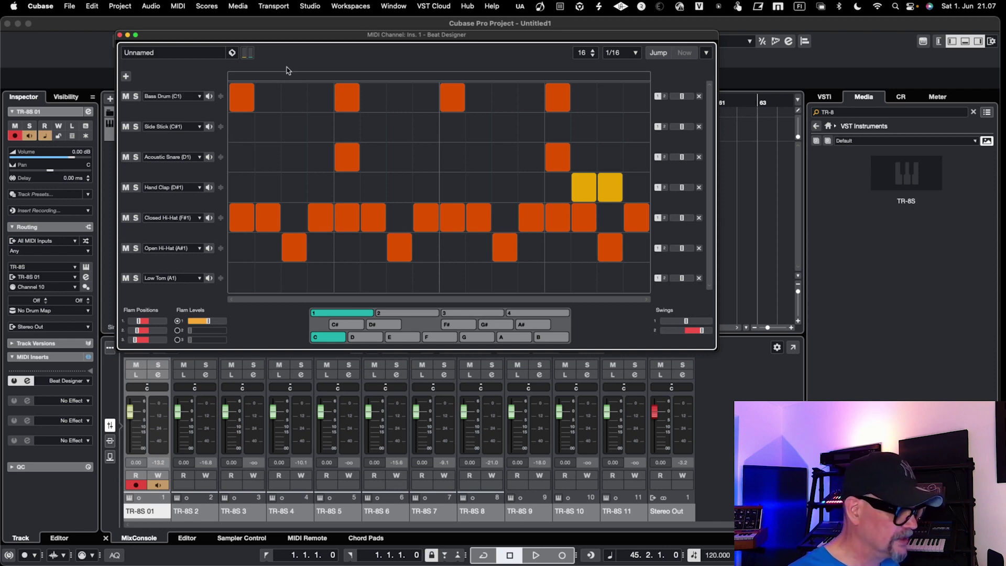
# Move the Beat Designer window off the track area and examine its pattern functions
pyautogui.moveTo(311, 37); pyautogui.dragTo(253, 149)
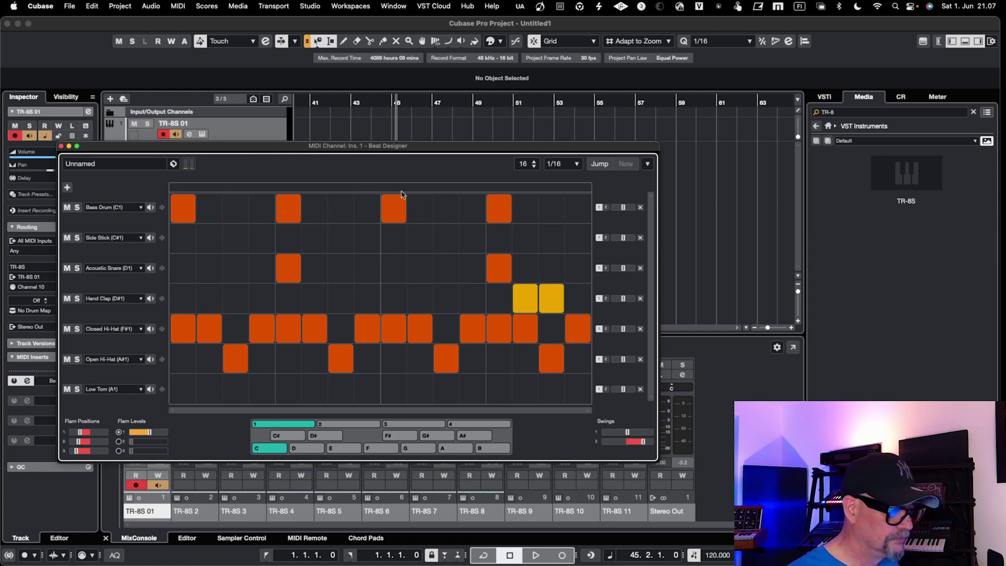
pyautogui.click(648, 165)
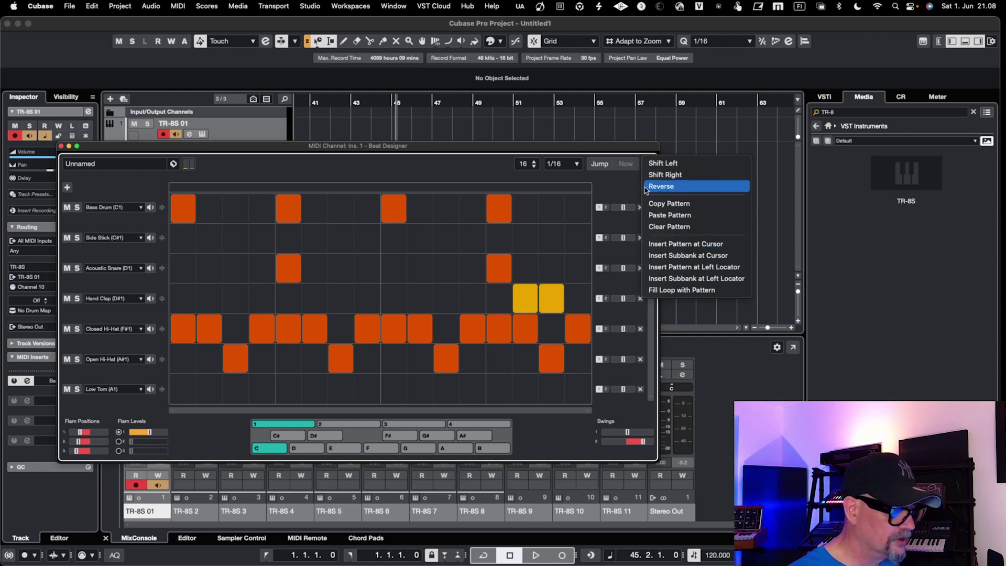
pyautogui.click(571, 149)
# Move Beat Designer aside and set the project cursor to the start of bar 1
pyautogui.moveTo(446, 146); pyautogui.dragTo(739, 216)
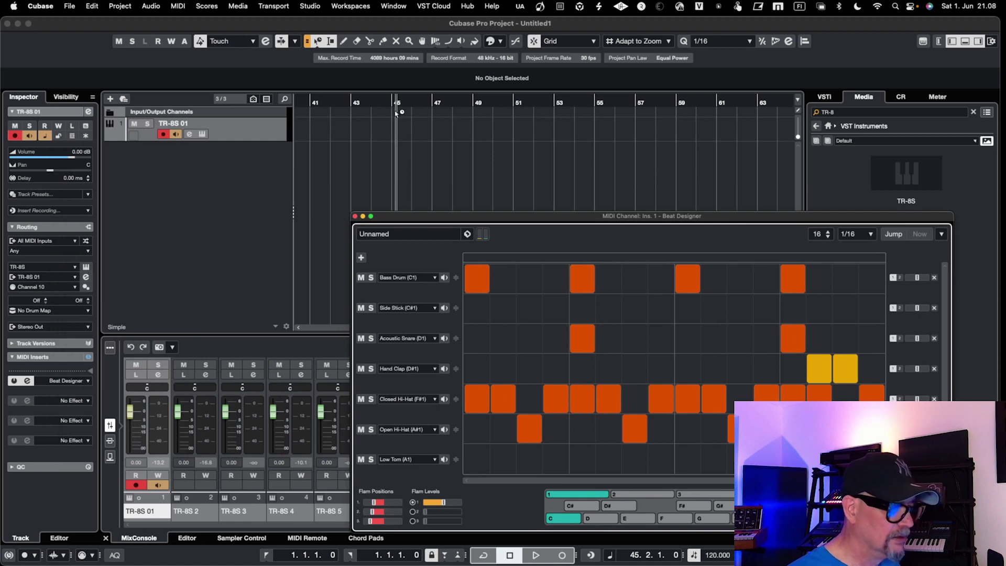
pyautogui.click(355, 132)
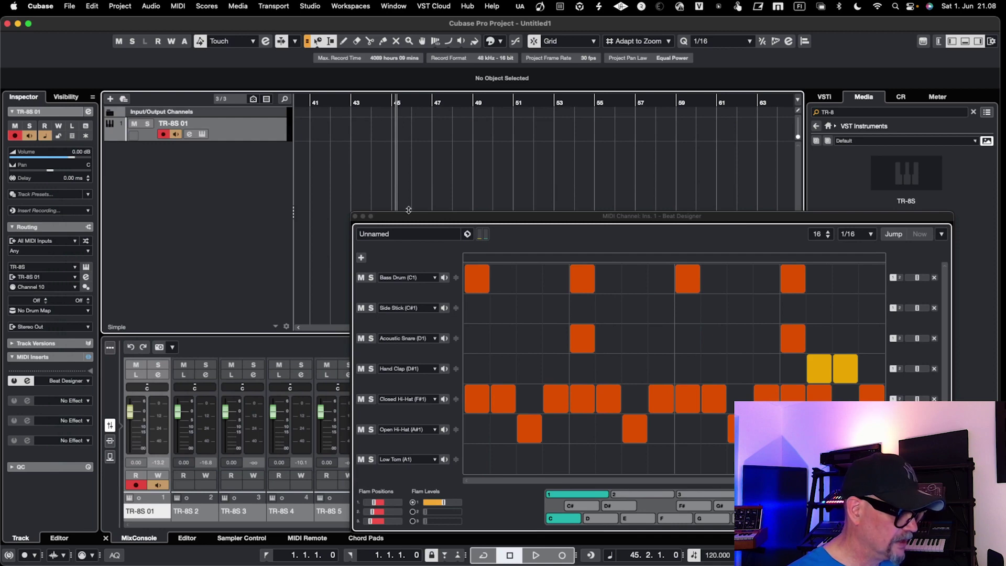
pyautogui.moveTo(409, 217); pyautogui.dragTo(512, 116)
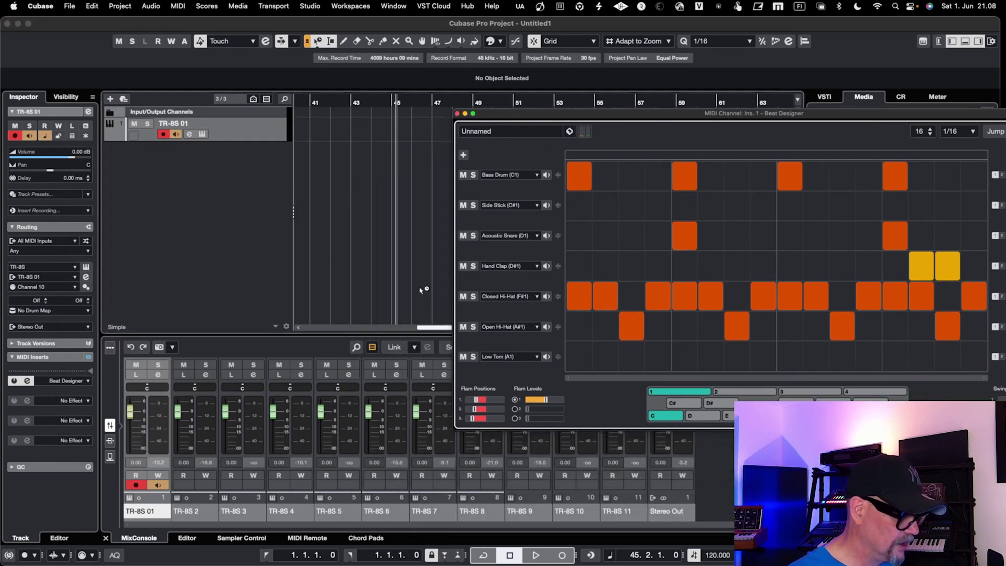
pyautogui.moveTo(422, 329); pyautogui.dragTo(302, 334)
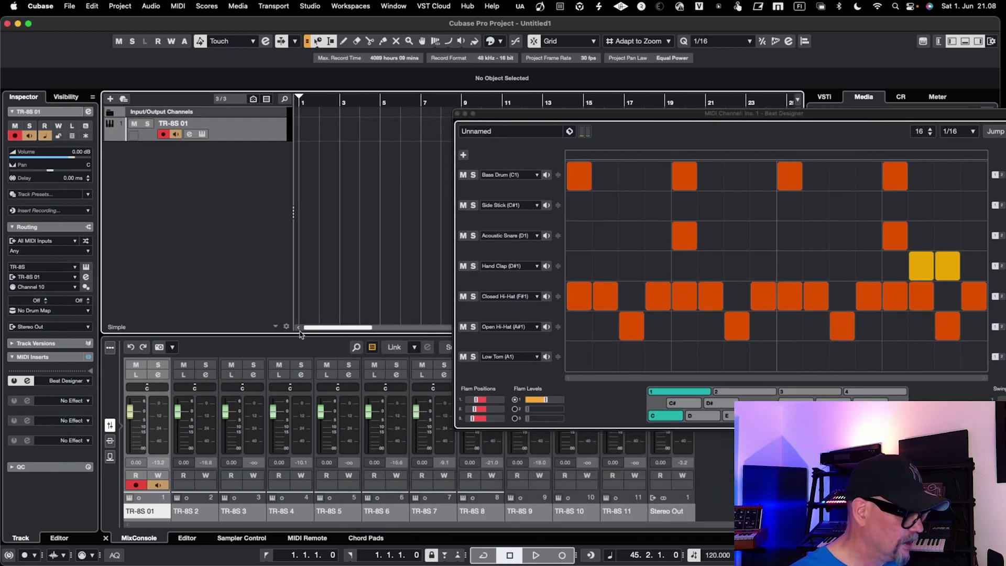
pyautogui.click(299, 100)
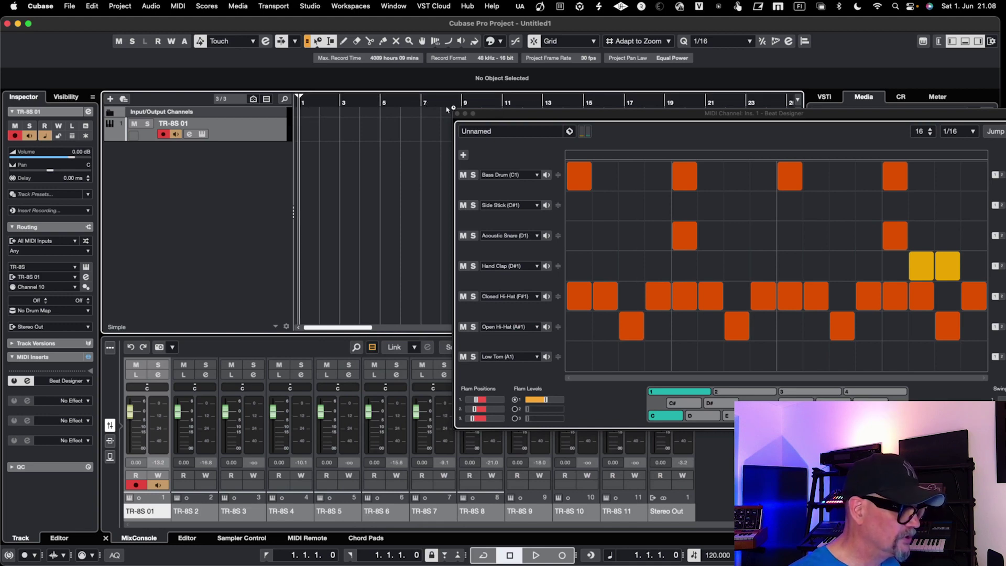
# Insert the Beat Designer pattern at the project cursor on the TR-8S 01 track and open the new part in the editor
pyautogui.moveTo(500, 117); pyautogui.dragTo(174, 169)
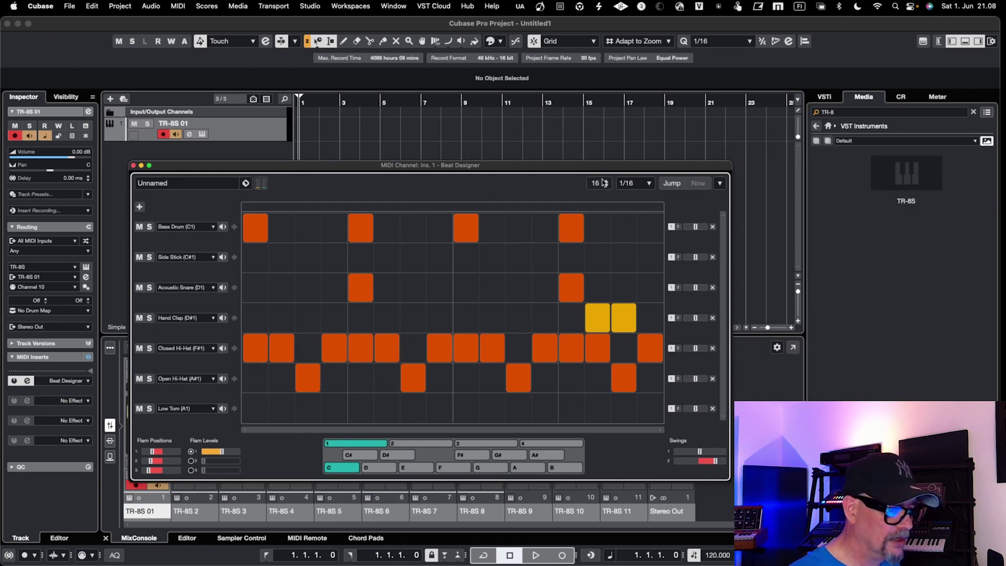
pyautogui.click(721, 184)
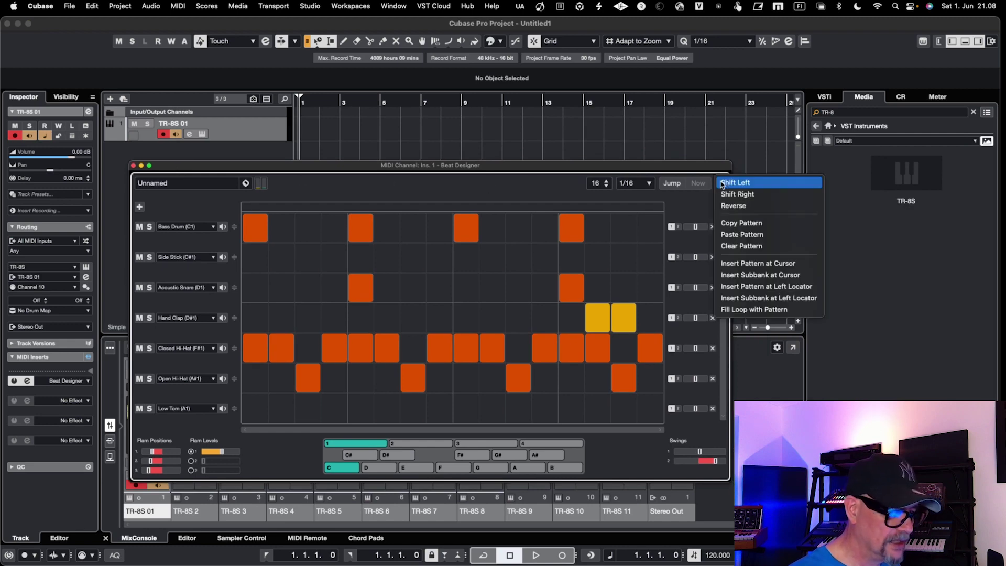
pyautogui.click(732, 264)
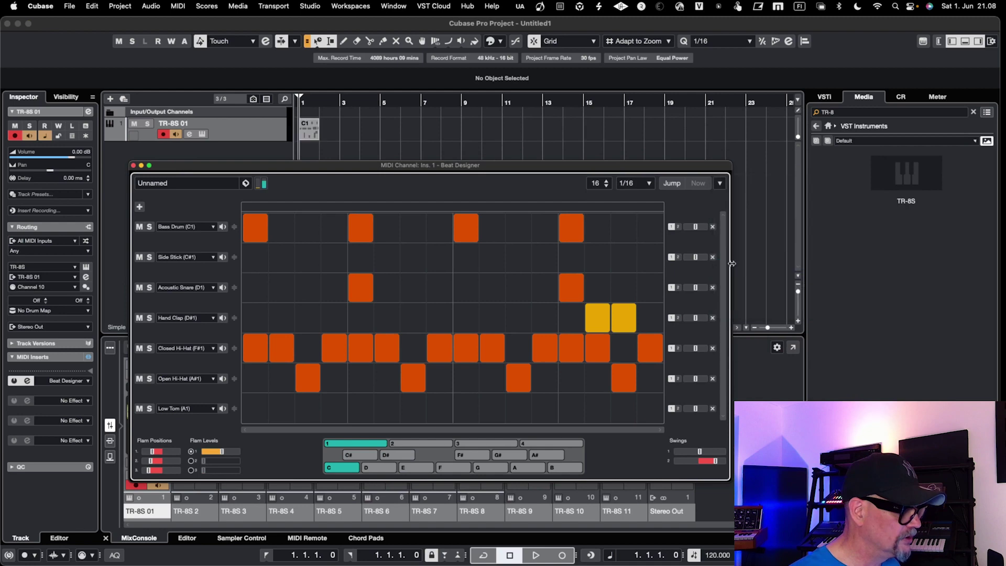
pyautogui.click(133, 166)
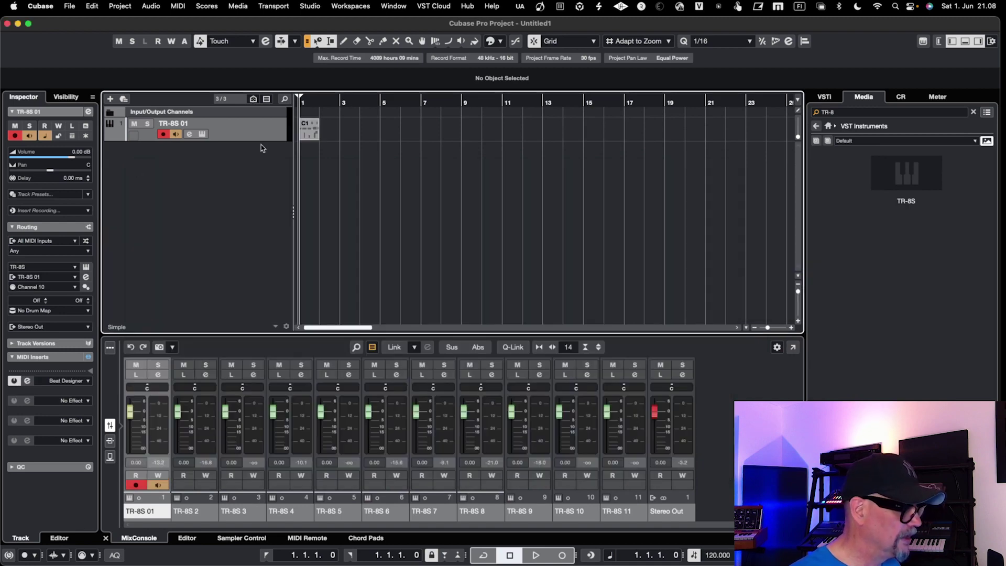
pyautogui.doubleClick(310, 137)
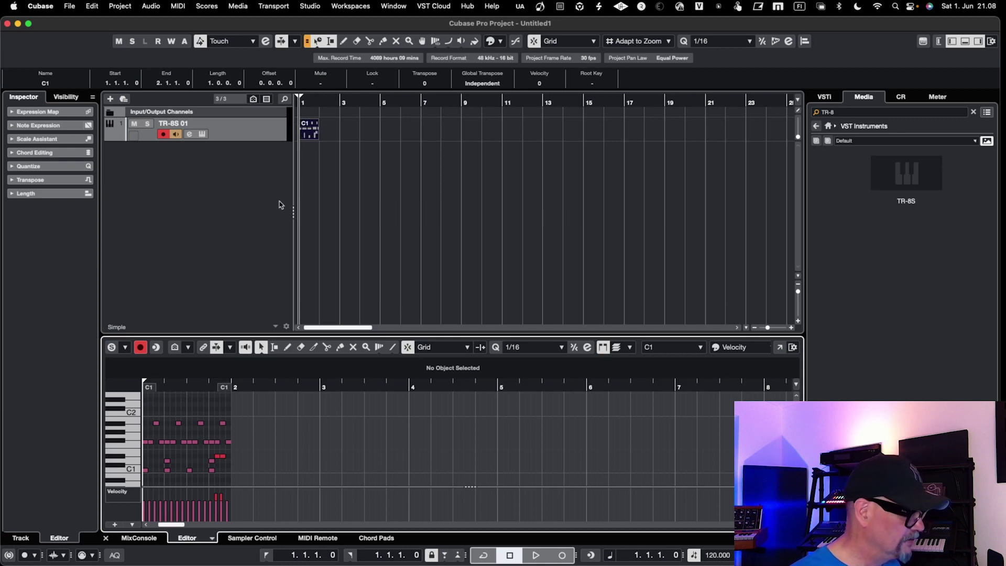
# Delete the inserted MIDI part from the TR-8S 01 track and reopen the Beat Designer window
pyautogui.click(308, 155)
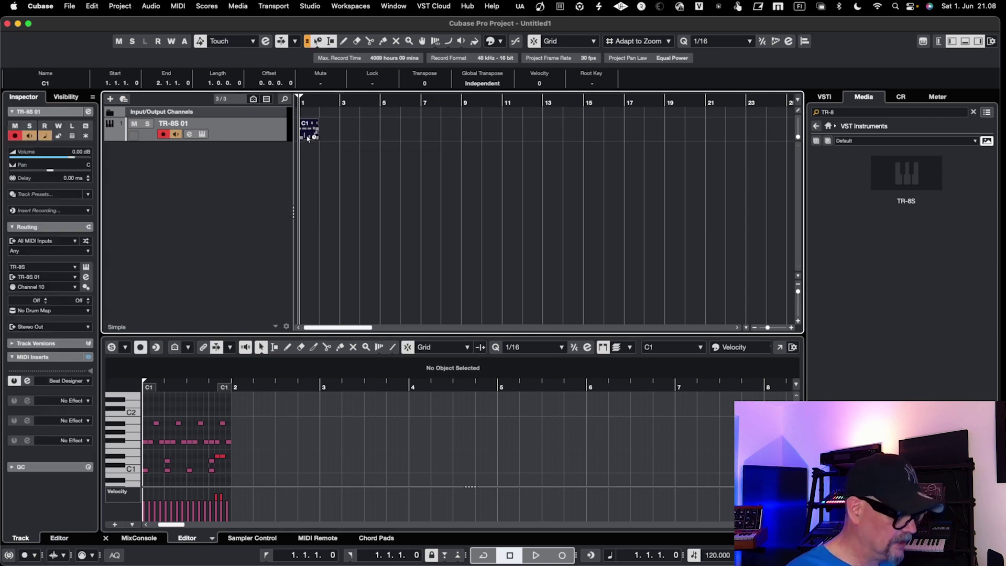
pyautogui.press('Delete')
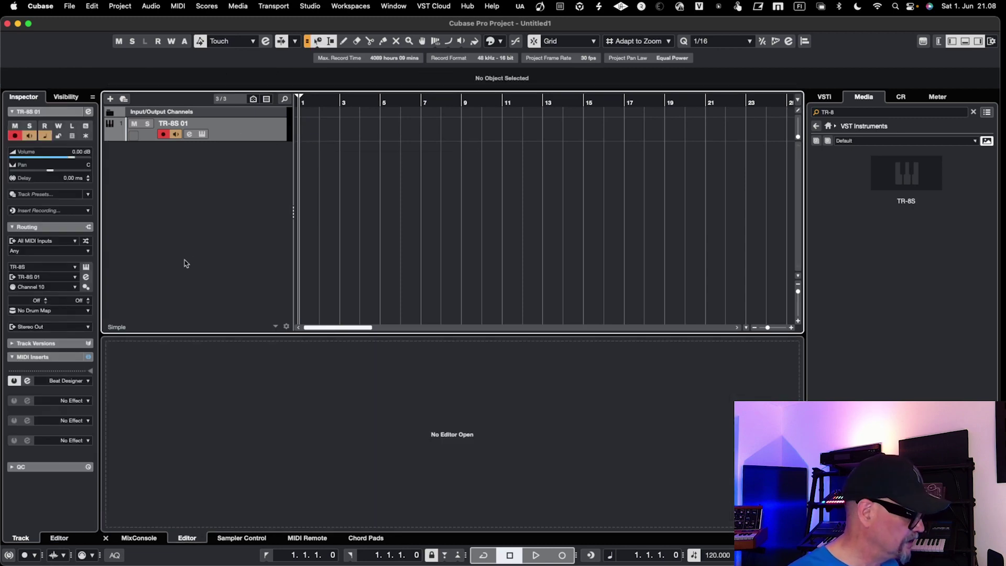
pyautogui.click(66, 382)
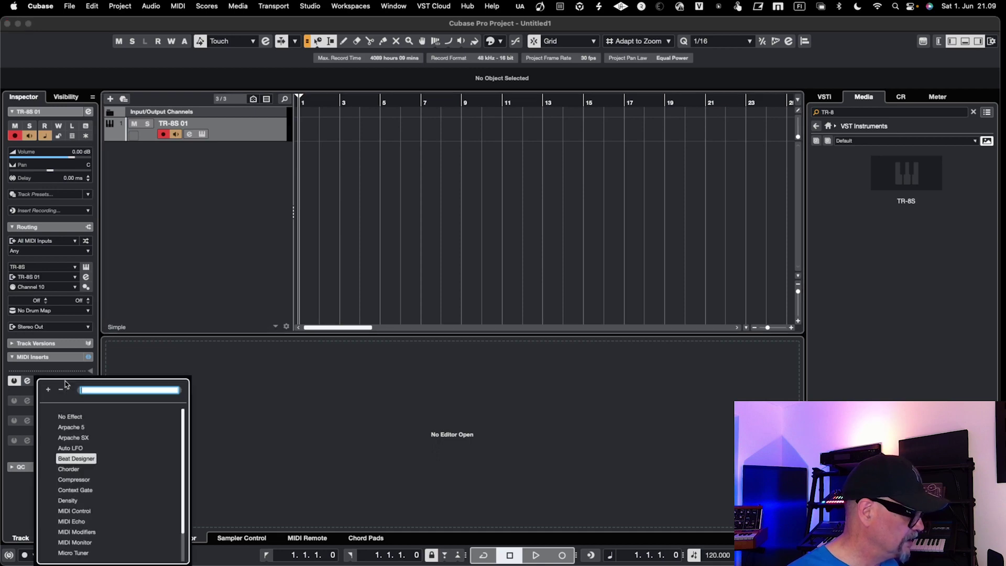
pyautogui.click(160, 335)
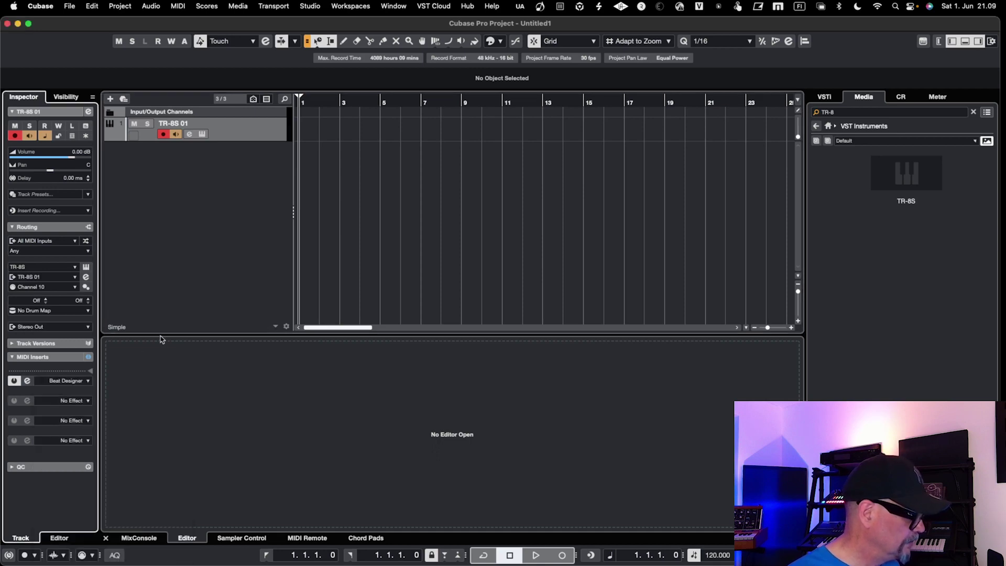
pyautogui.click(29, 379)
pyautogui.moveTo(208, 170); pyautogui.dragTo(228, 120)
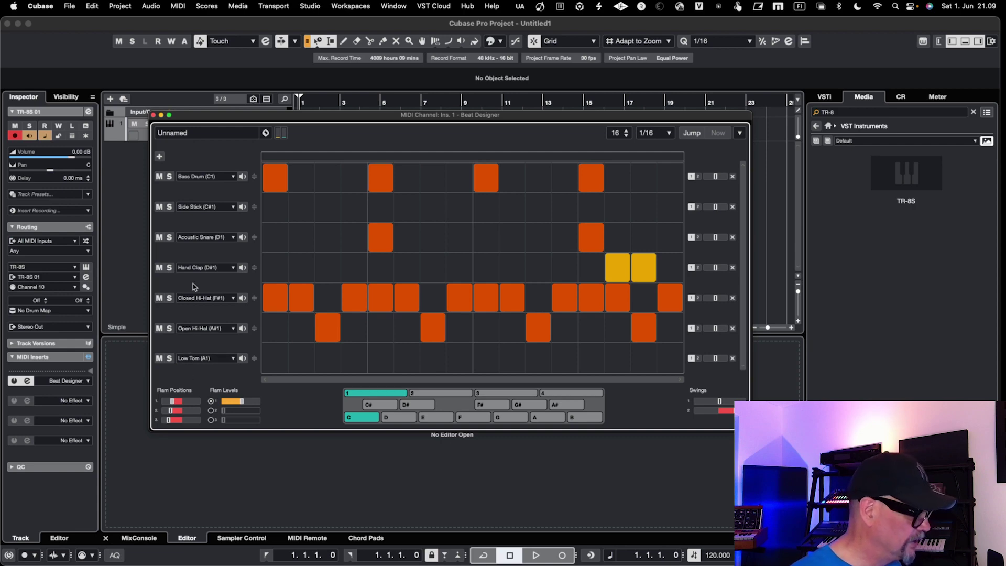
# Examine the Save Pattern Bank dialog for the current pattern and close it without saving
pyautogui.click(266, 134)
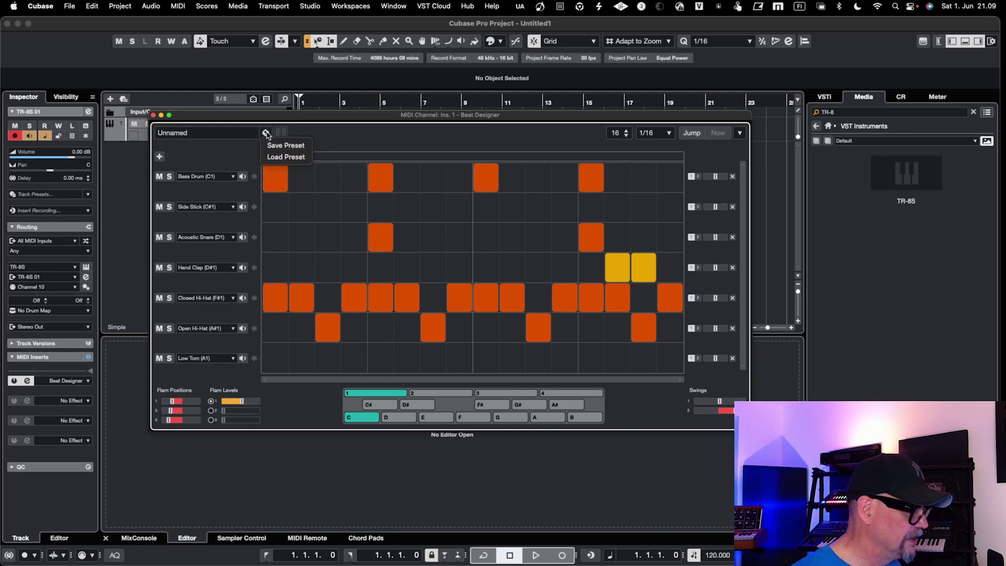
pyautogui.click(271, 146)
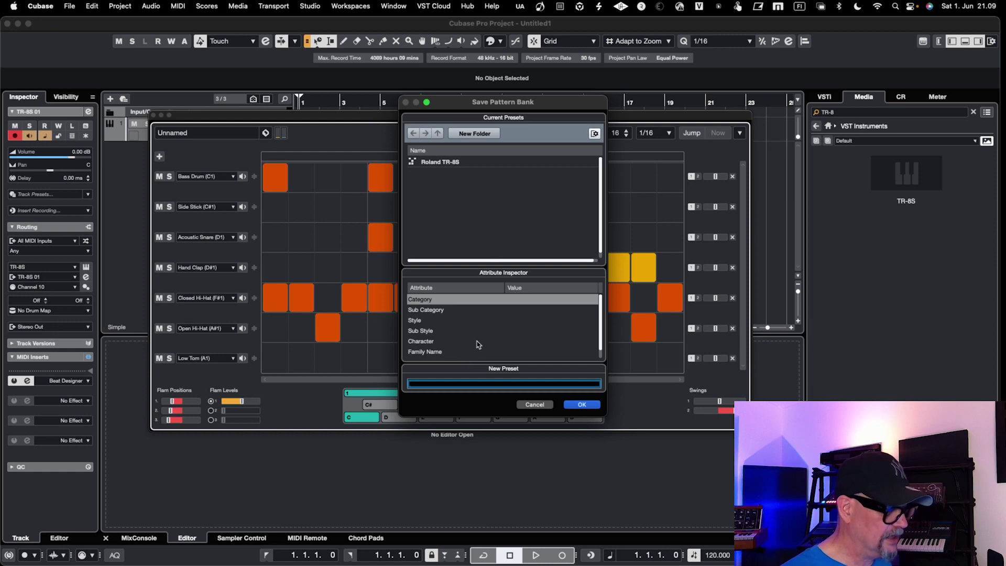
pyautogui.click(534, 404)
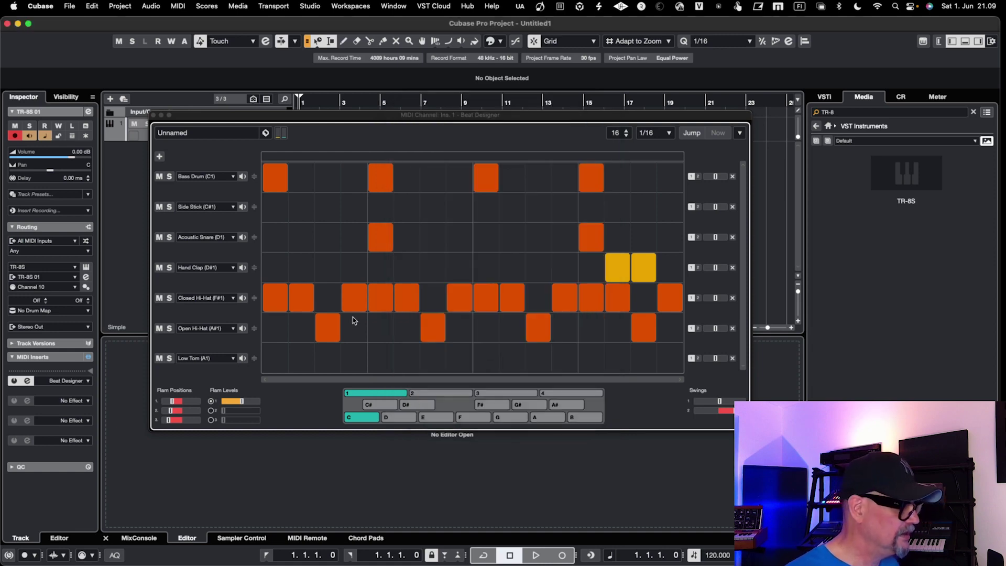
# Load the Roland TR-8S pattern bank preset into Beat Designer
pyautogui.click(266, 133)
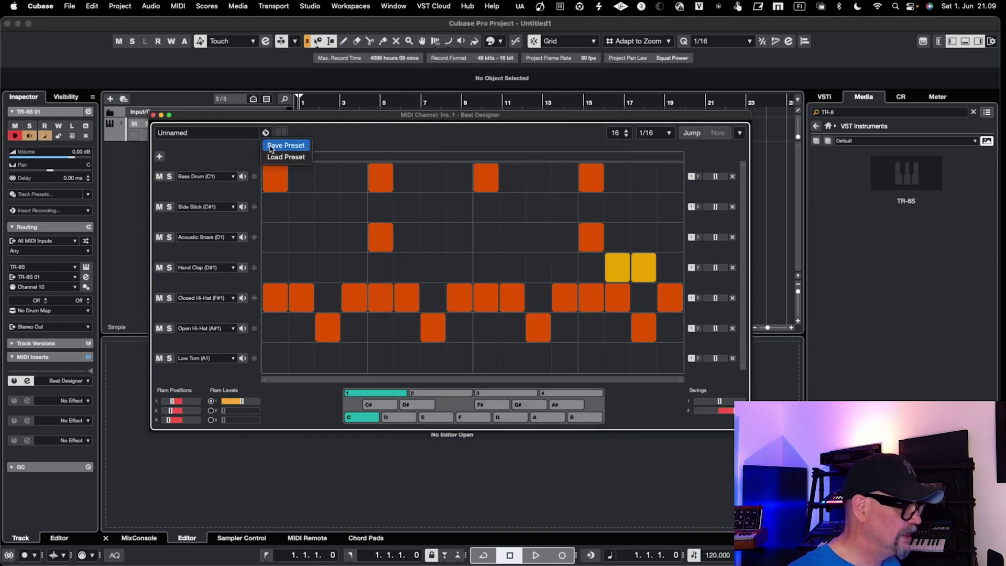
pyautogui.click(271, 157)
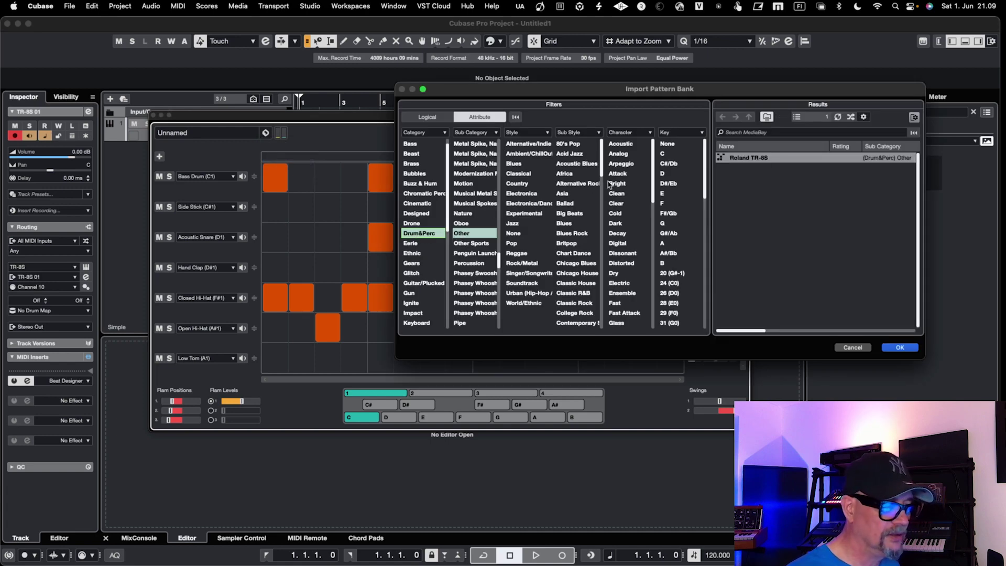
pyautogui.doubleClick(757, 158)
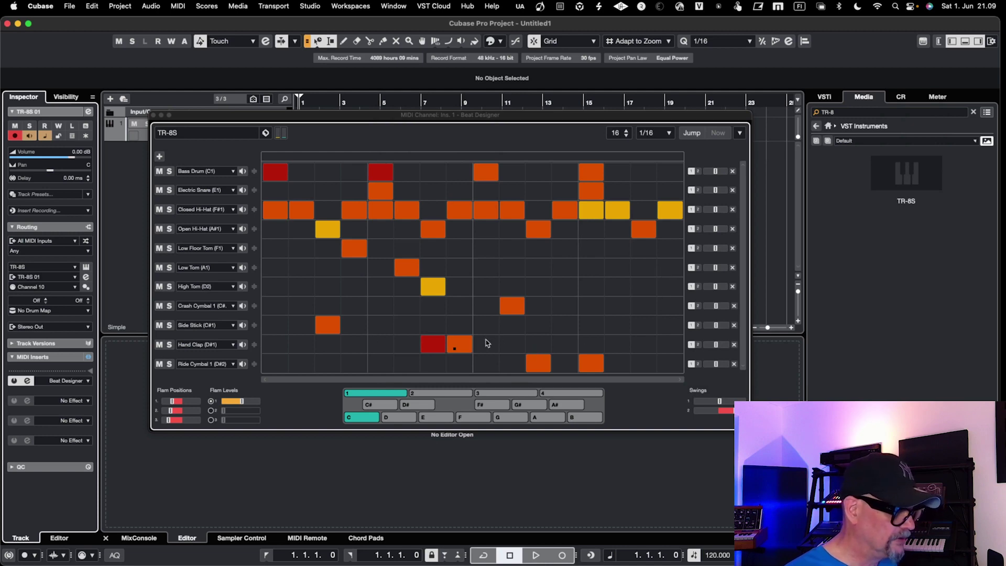
# Play the loaded TR-8S pattern while watching the channel levels in the MixConsole, and stop playback
pyautogui.click(469, 345)
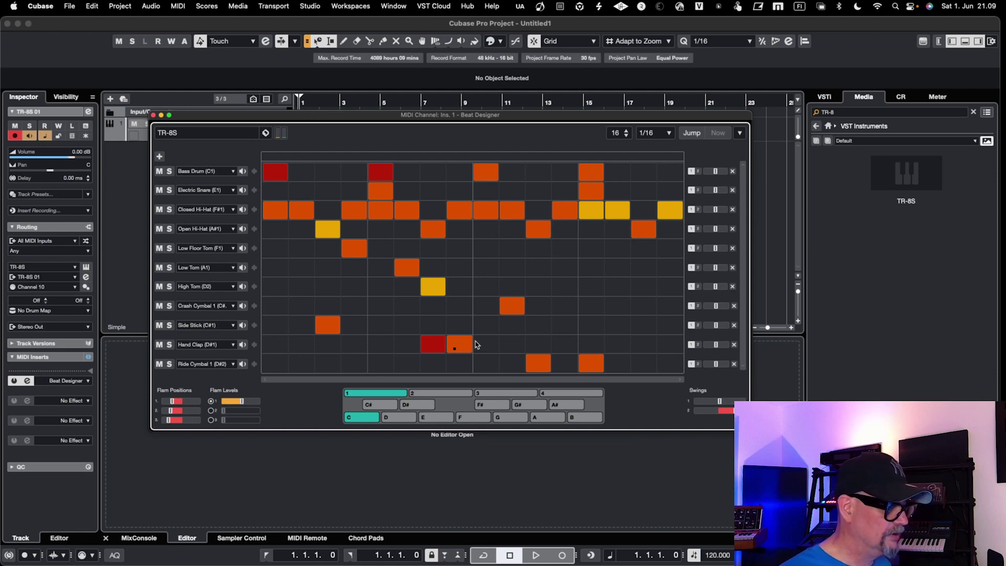
pyautogui.press('space')
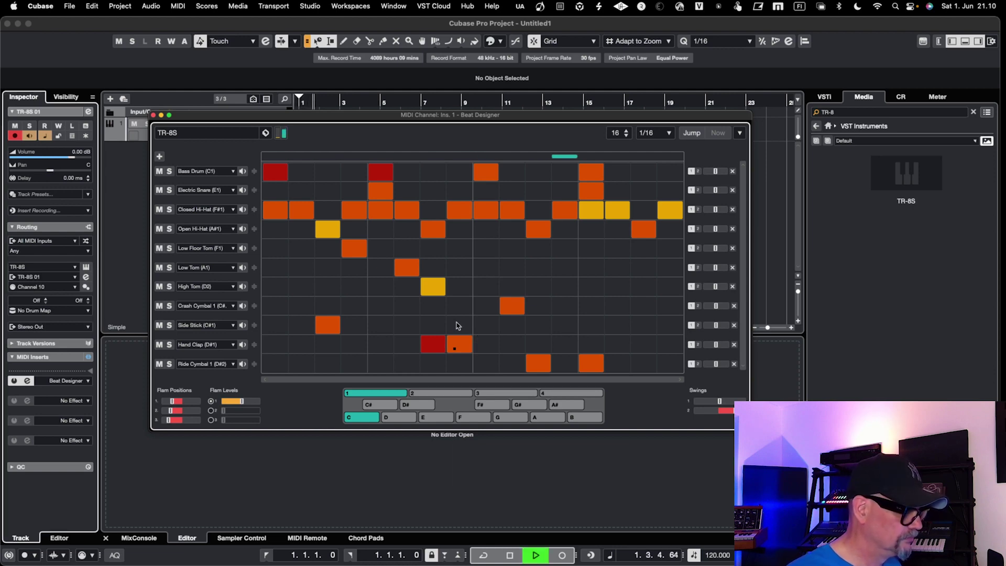
pyautogui.moveTo(414, 116); pyautogui.dragTo(577, 112)
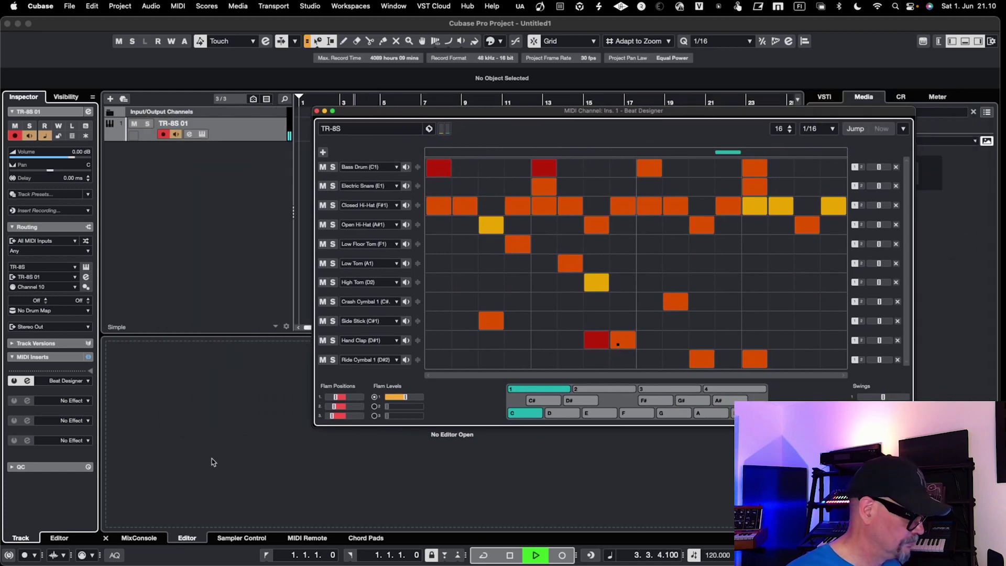
pyautogui.click(139, 537)
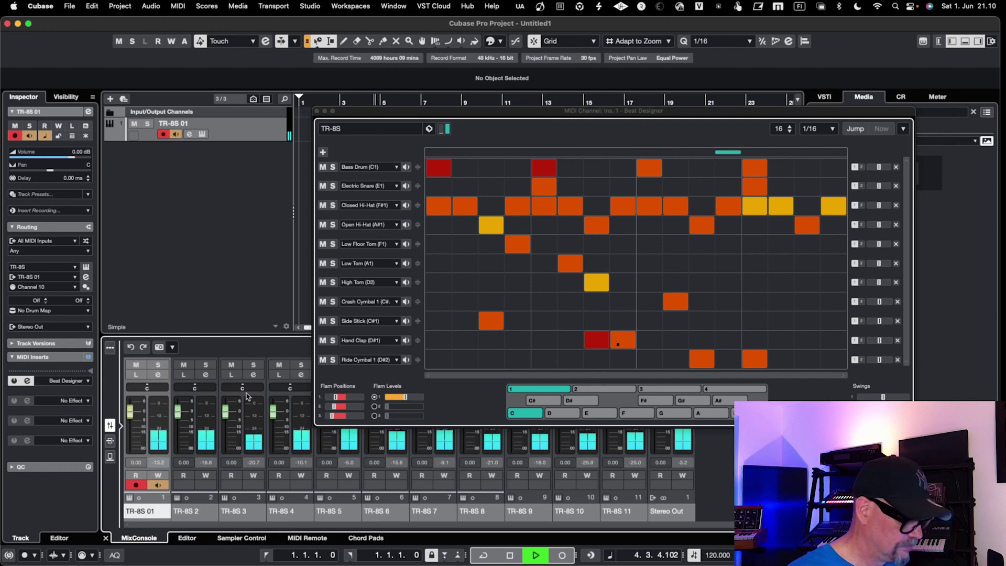
pyautogui.moveTo(427, 114); pyautogui.dragTo(339, 105)
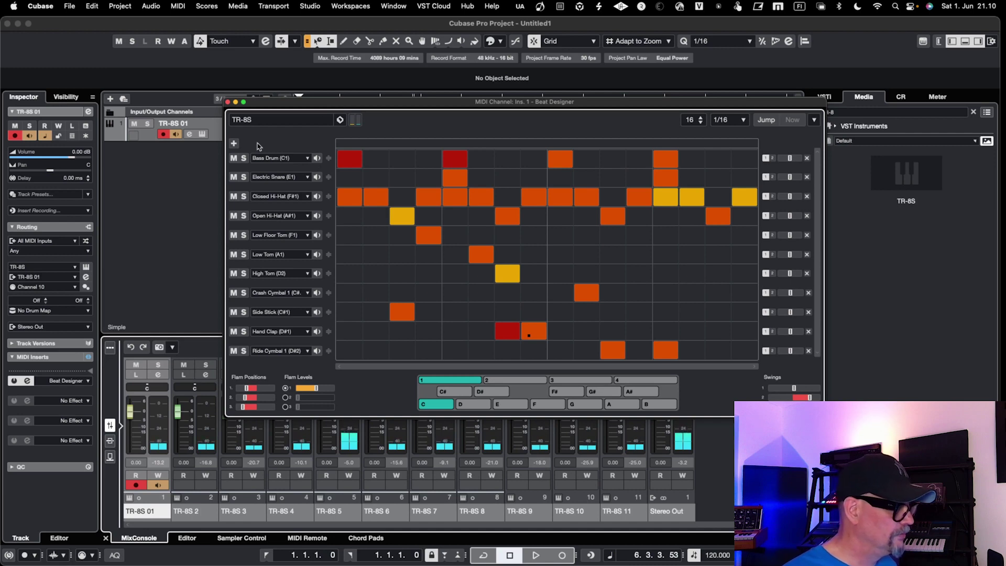
# Add a drum lane and remove it again, and move the Crash Cymbal 1 lane above High Tom
pyautogui.click(234, 144)
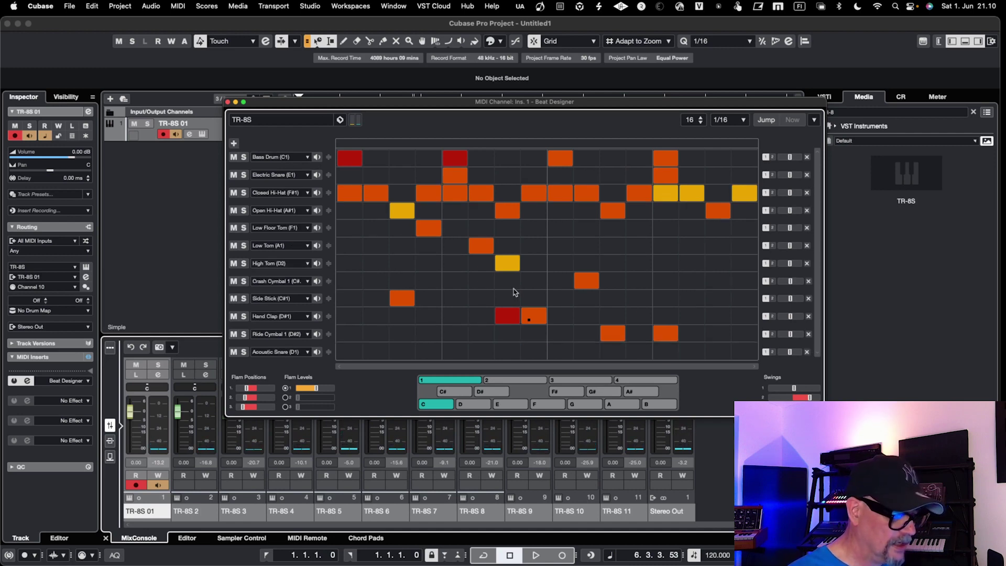
pyautogui.click(806, 352)
pyautogui.moveTo(328, 293); pyautogui.dragTo(330, 271)
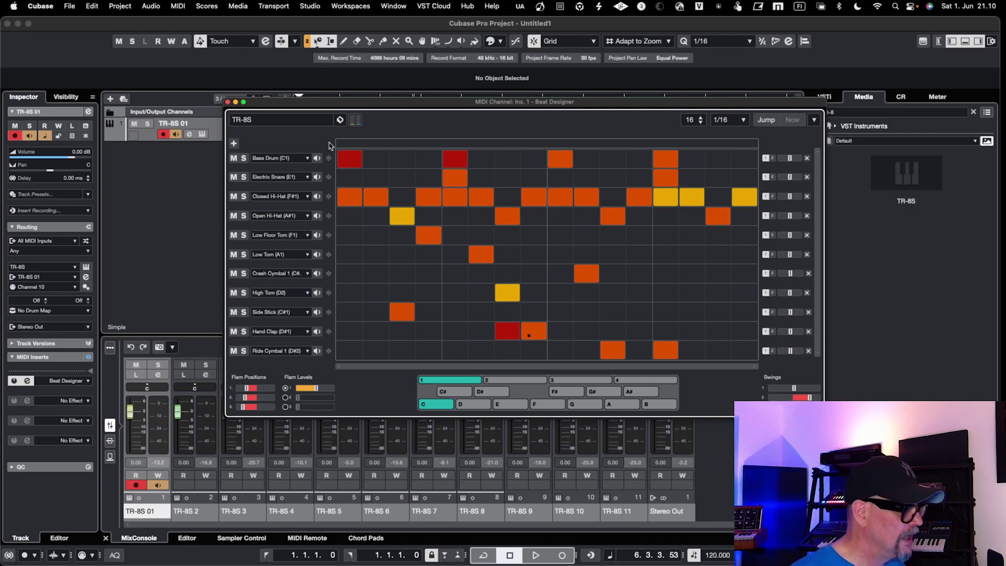
# Review how the rearranged TR-8S lanes can be stored as a preset, and leave without saving
pyautogui.click(340, 120)
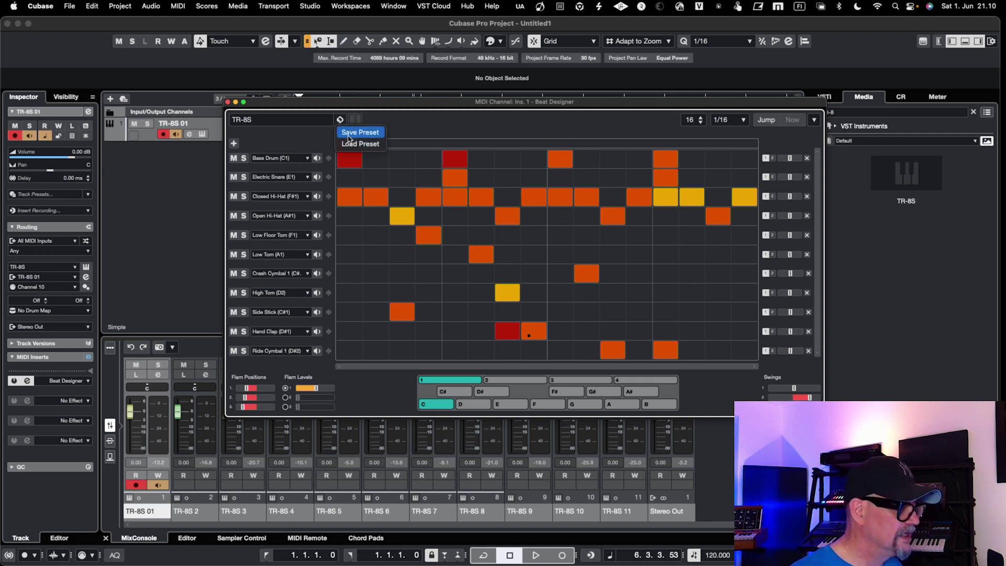
pyautogui.click(348, 133)
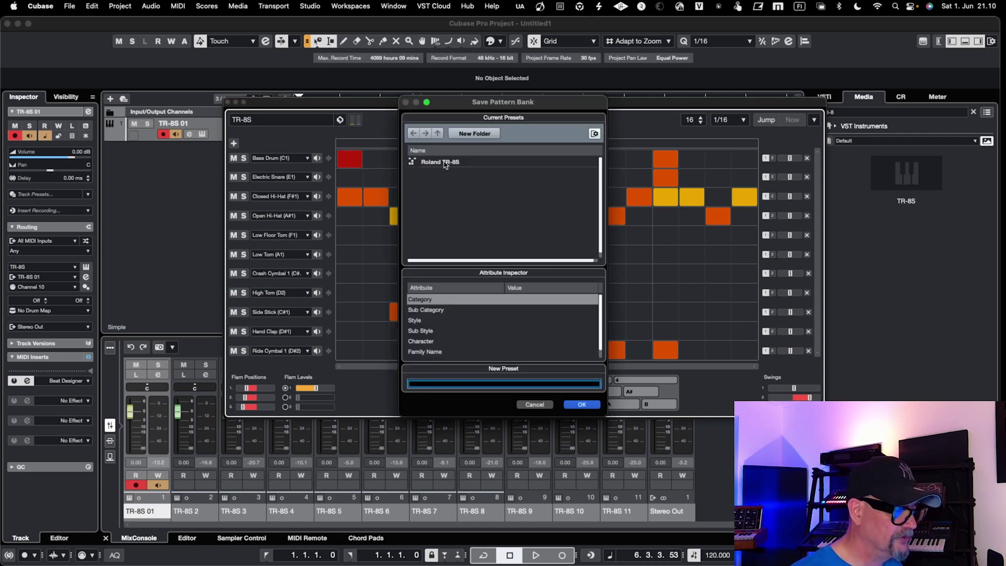
pyautogui.click(535, 404)
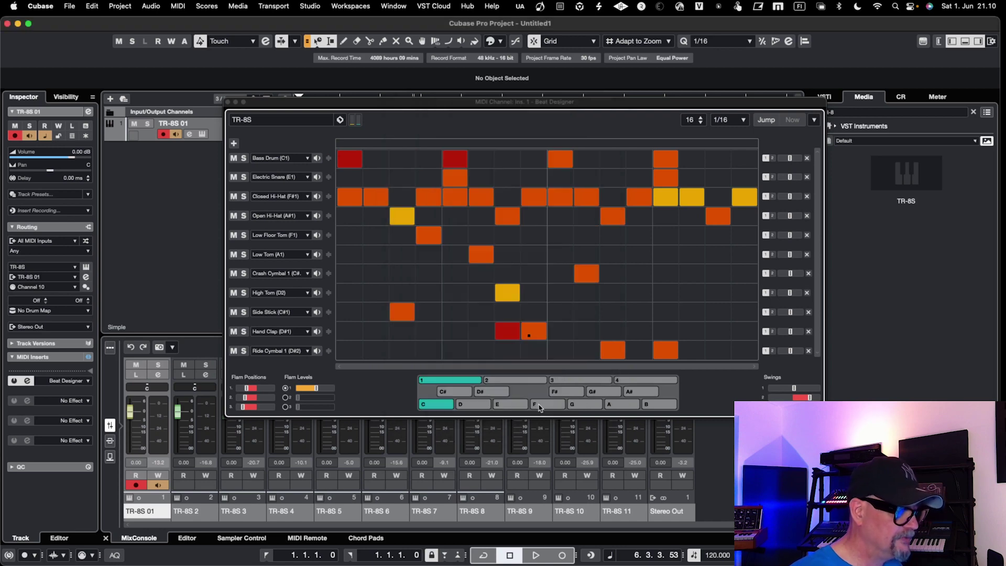
# Close Beat Designer and remove it from the track's first MIDI insert slot
pyautogui.click(228, 102)
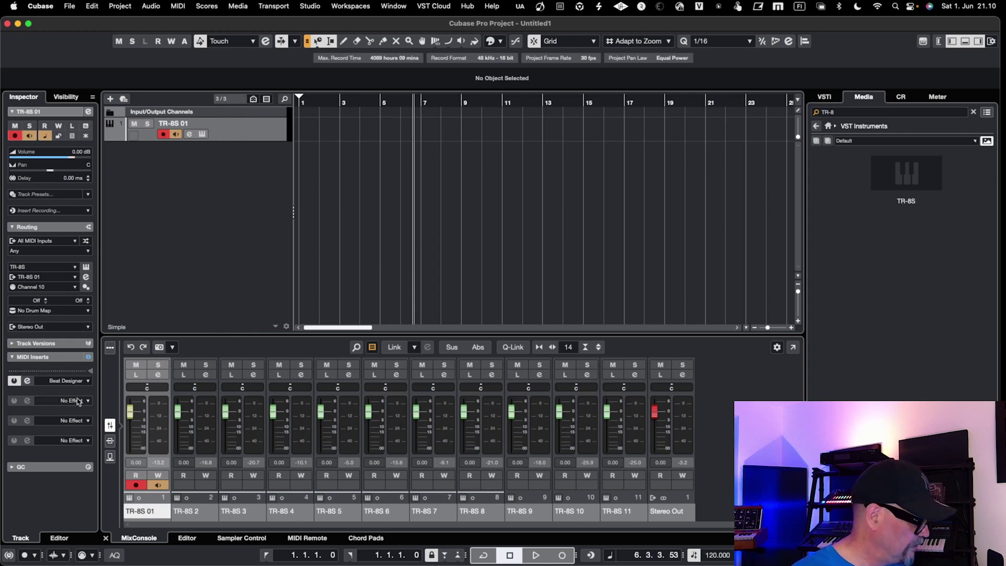
pyautogui.click(74, 381)
pyautogui.click(70, 416)
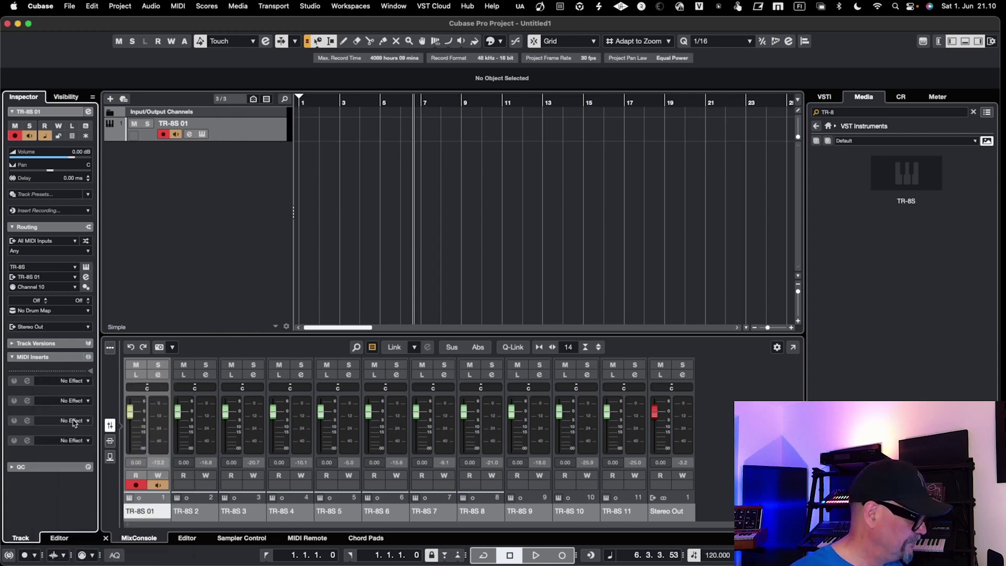
# Insert a fresh Beat Designer in the first MIDI insert slot and load the Roland TR-8S preset
pyautogui.click(70, 385)
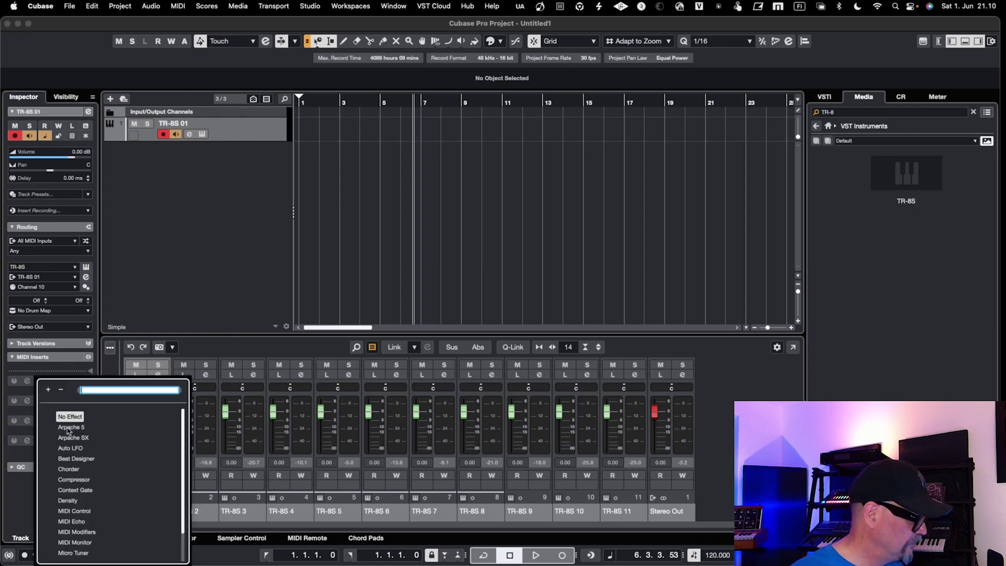
pyautogui.click(75, 459)
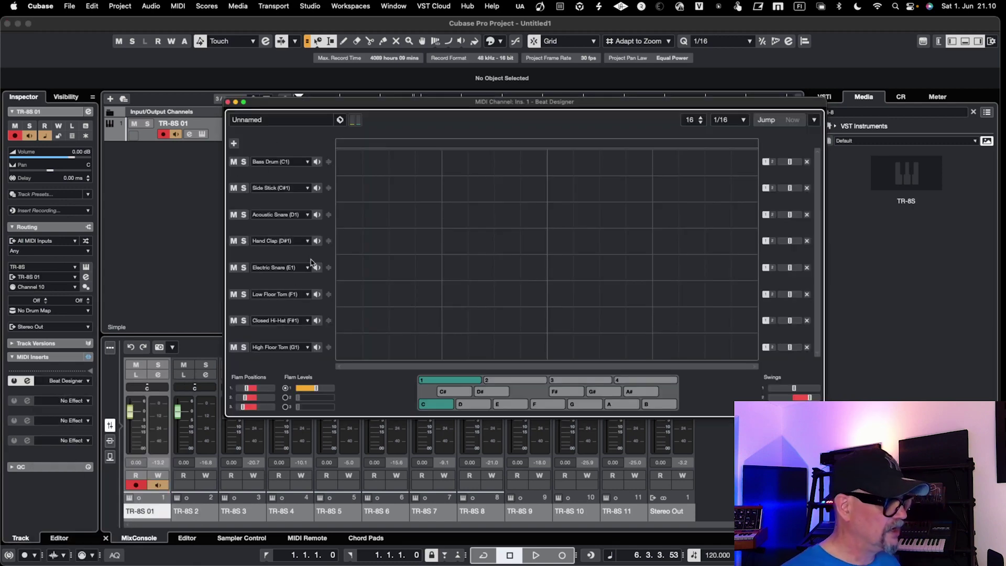
pyautogui.click(340, 121)
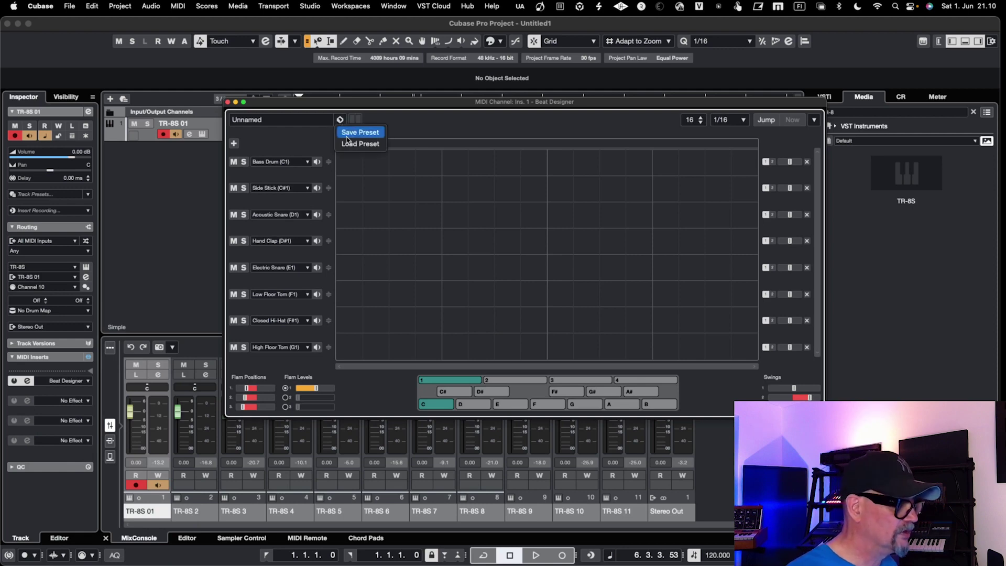
pyautogui.click(351, 143)
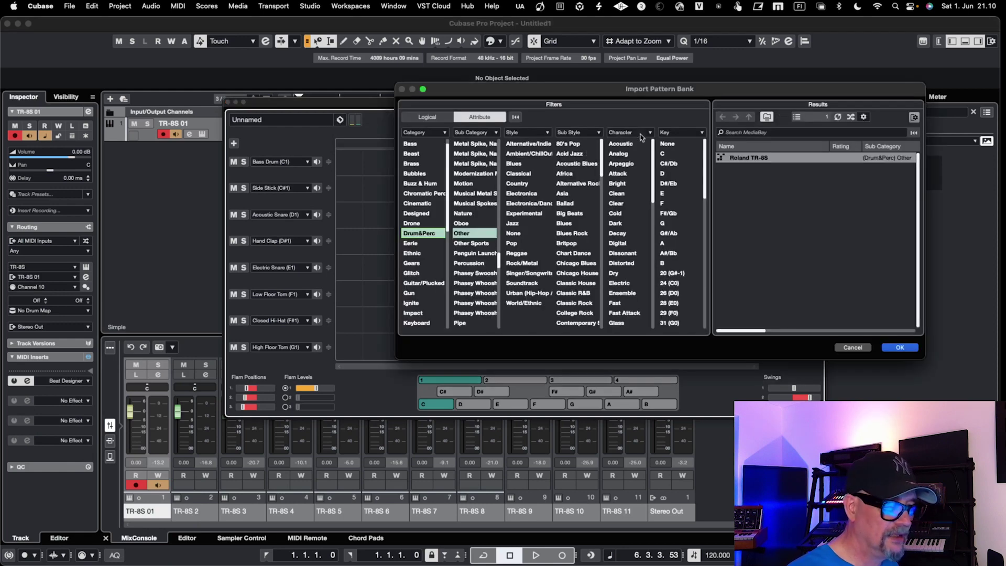
pyautogui.doubleClick(739, 158)
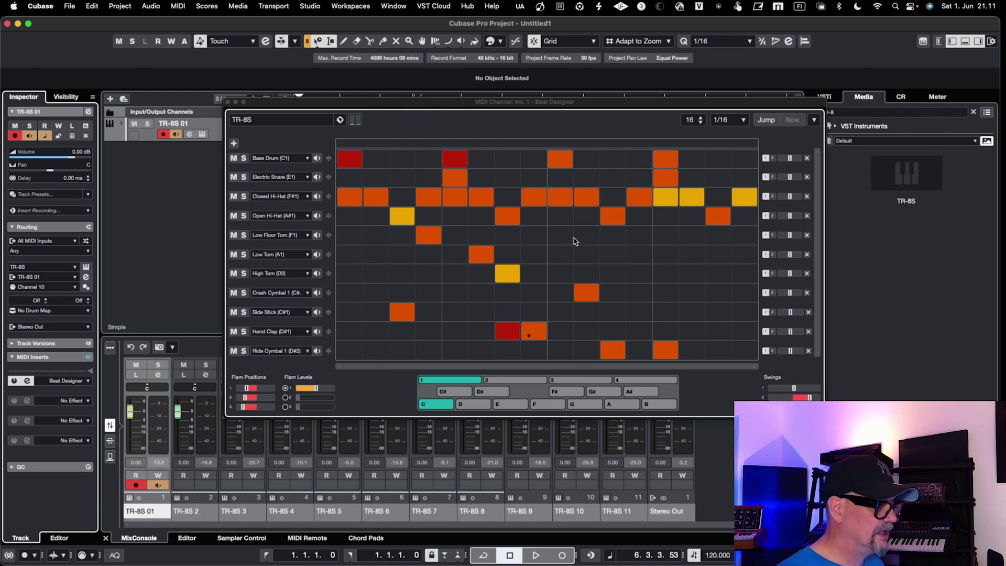
# Set the project cursor to the start of bar 1 and insert the preset's pattern at the cursor on the TR-8S 01 track
pyautogui.click(546, 109)
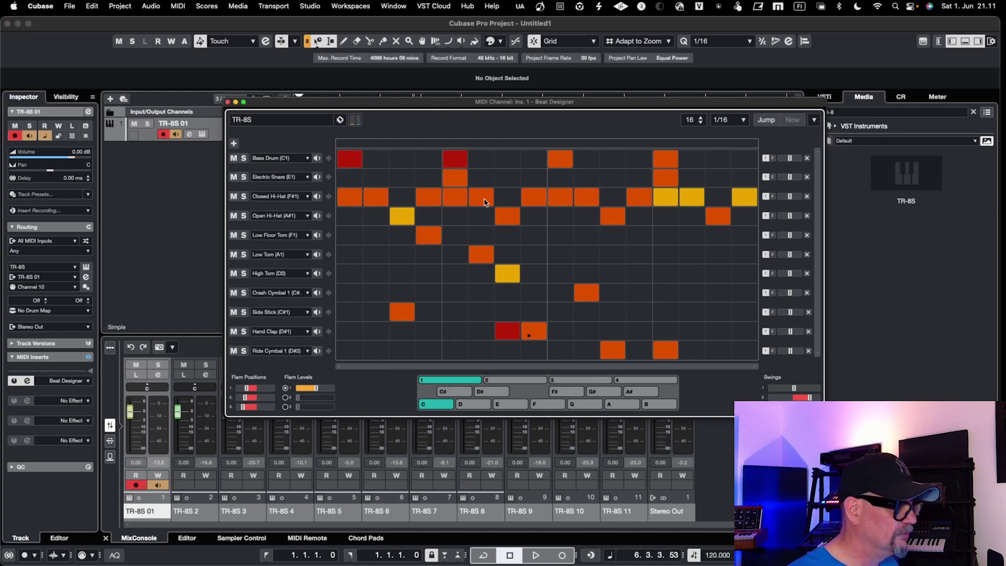
pyautogui.moveTo(485, 105); pyautogui.dragTo(440, 186)
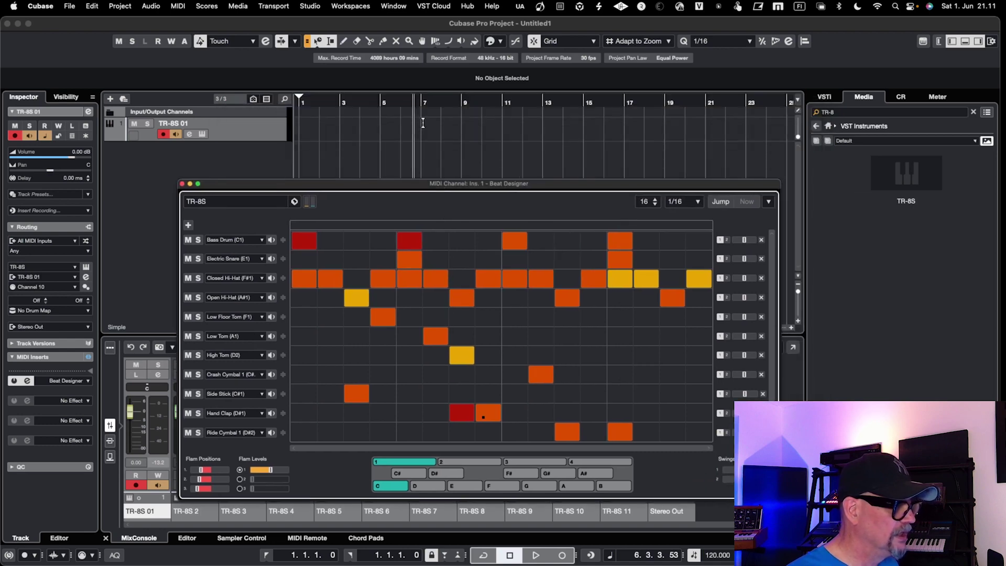
pyautogui.click(297, 99)
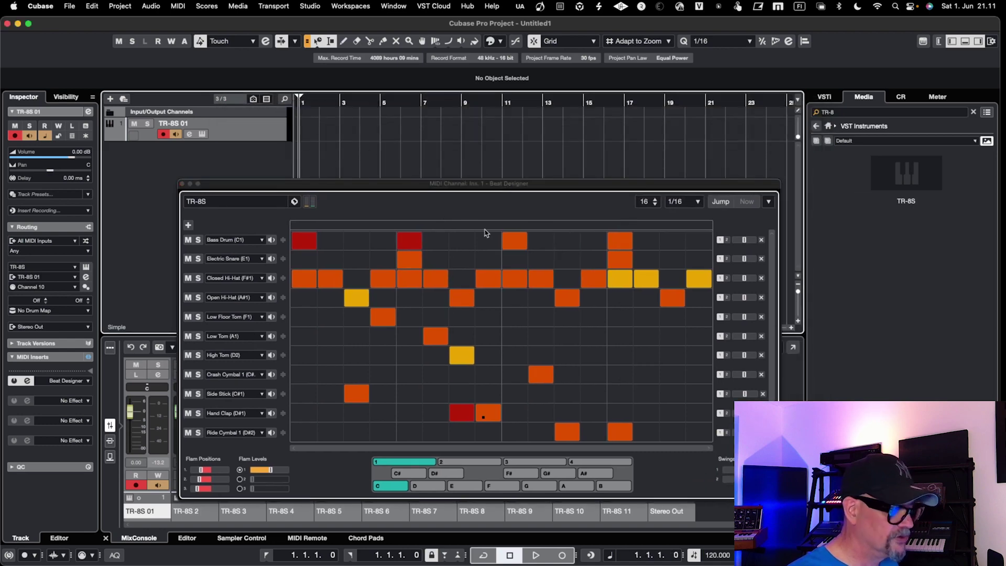
pyautogui.click(768, 200)
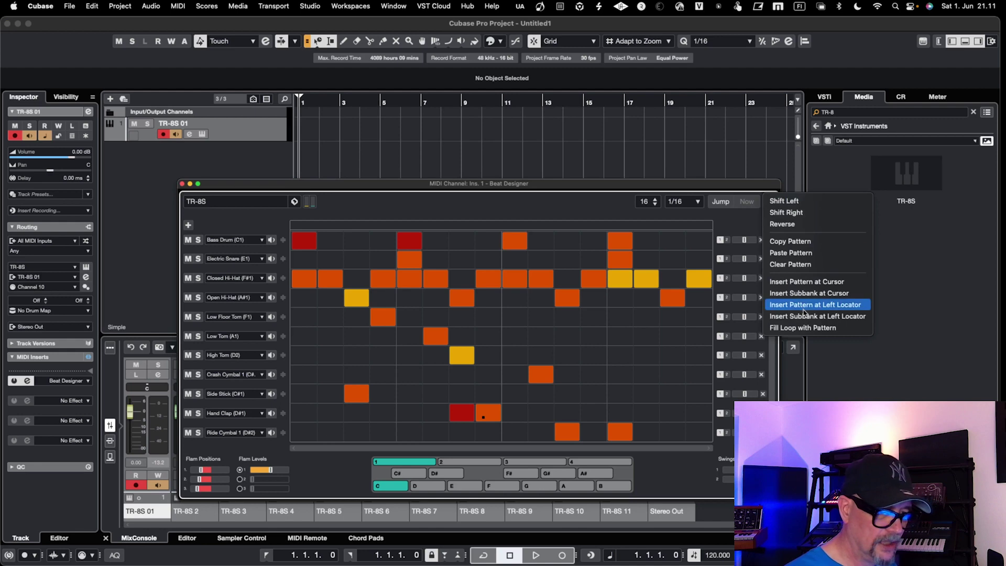
pyautogui.click(803, 284)
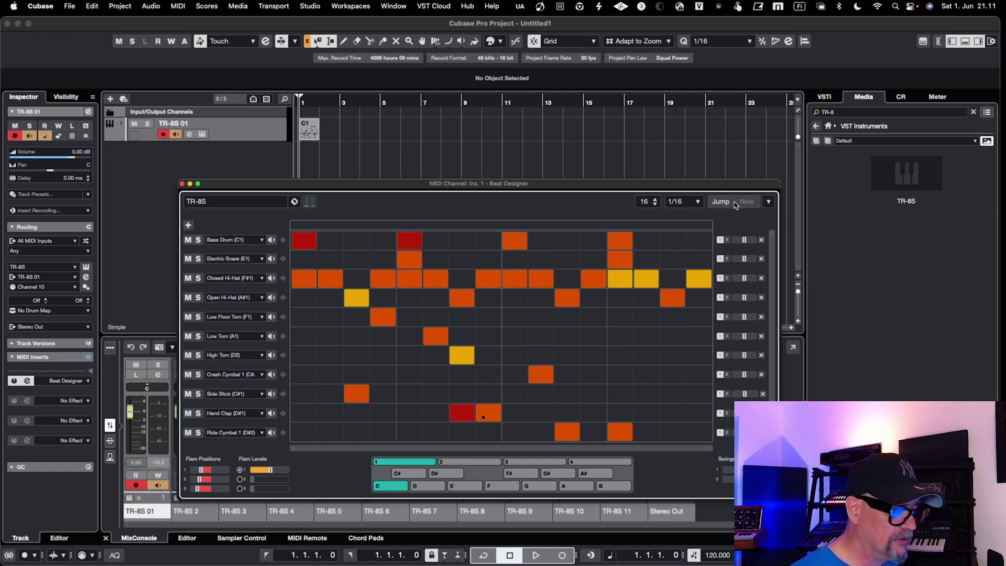
pyautogui.moveTo(731, 182); pyautogui.dragTo(735, 141)
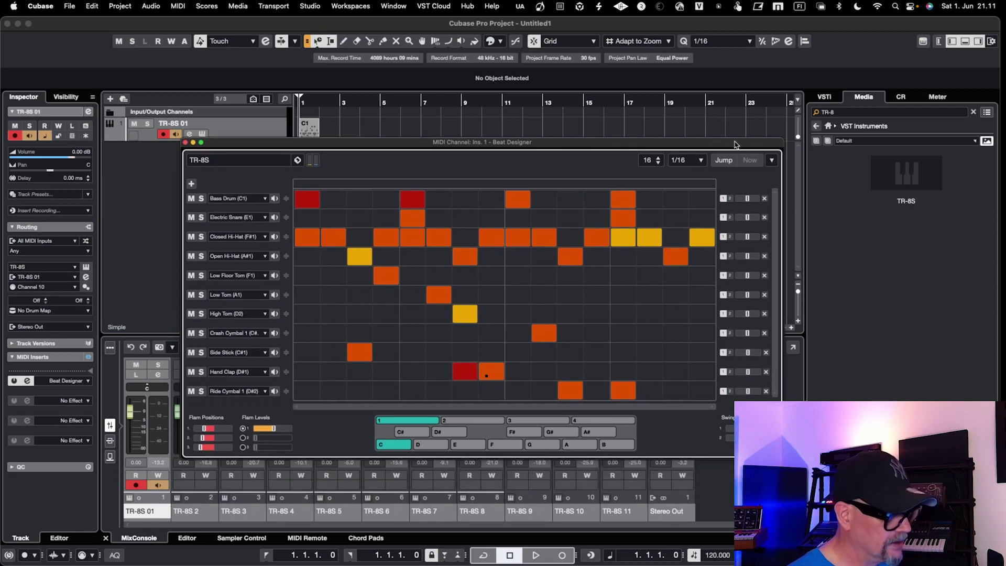